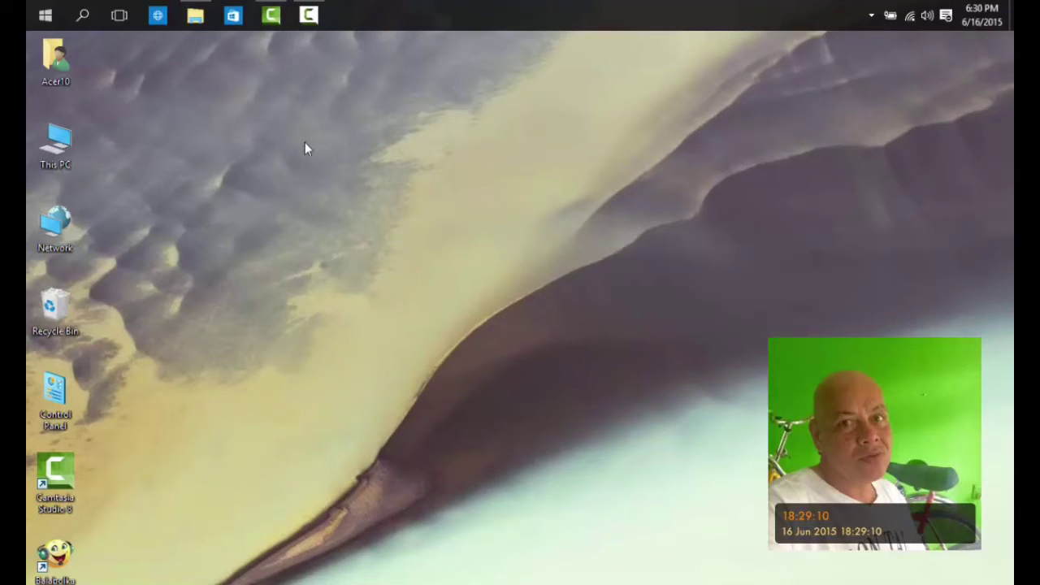
{"action": "left_click", "coordinate": [46, 16]}
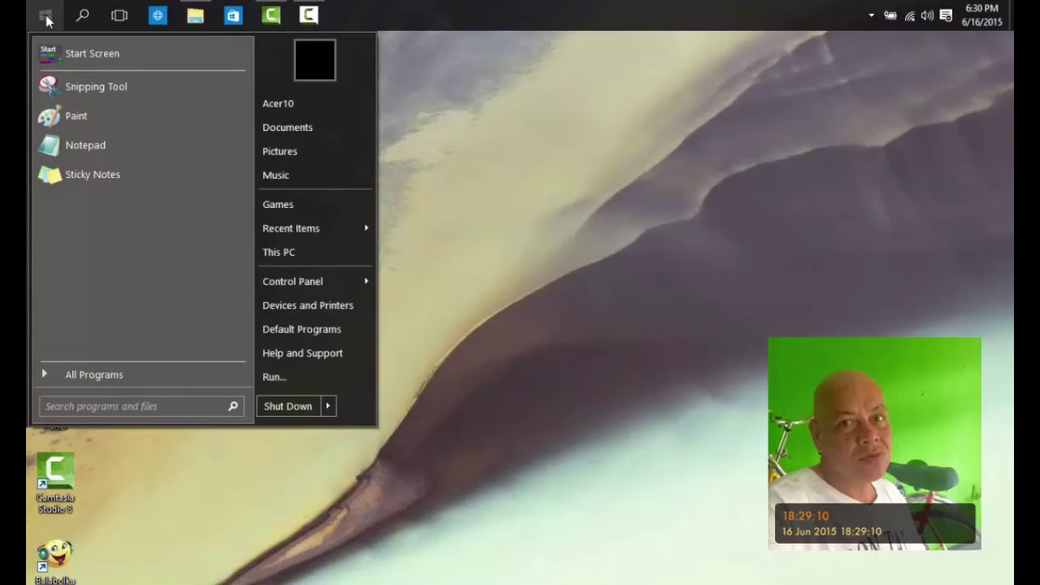
{"action": "left_click", "coordinate": [60, 56]}
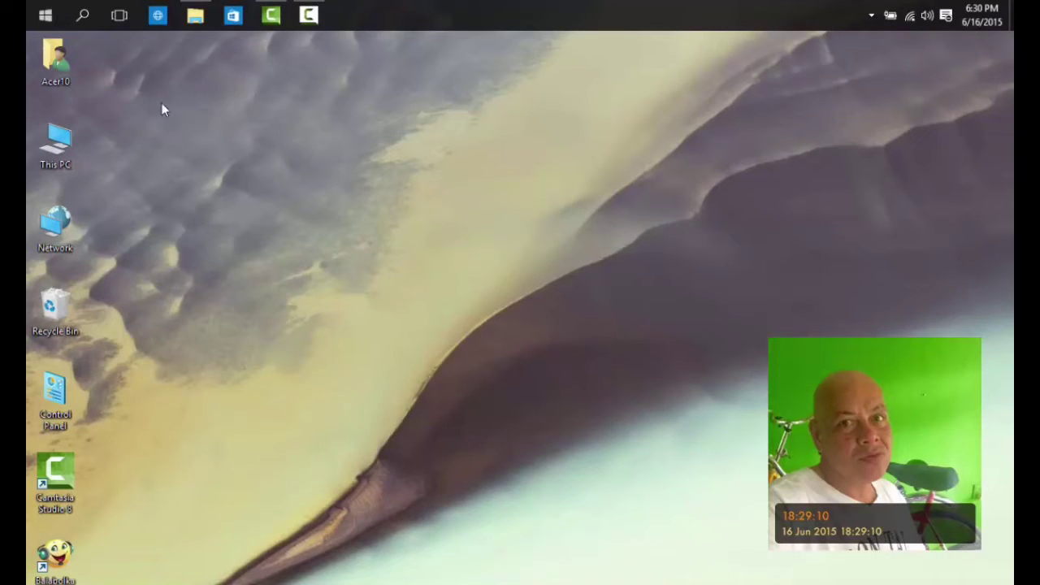
{"action": "left_click", "coordinate": [46, 13]}
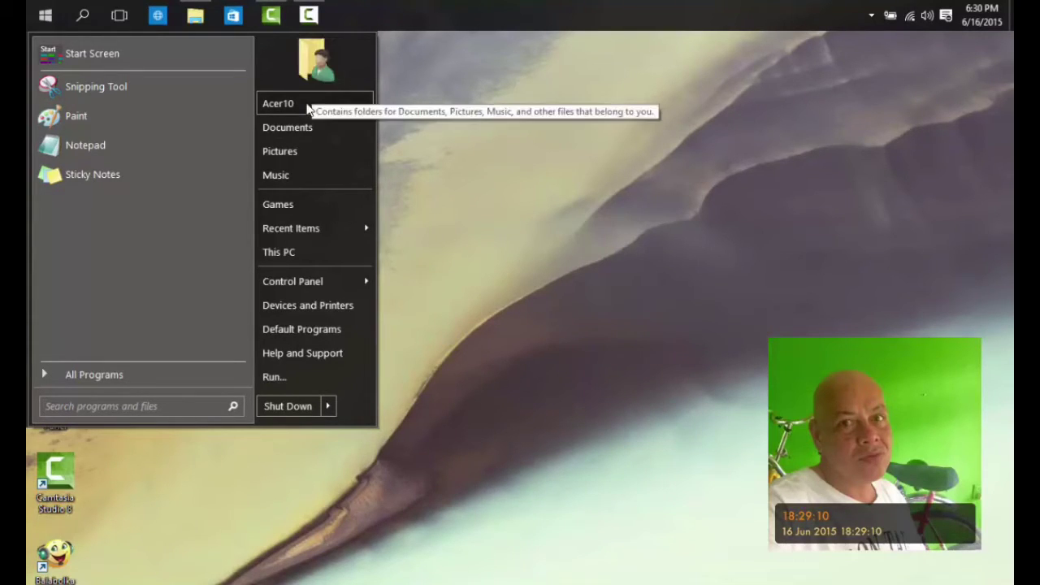
{"action": "right_click", "coordinate": [309, 108]}
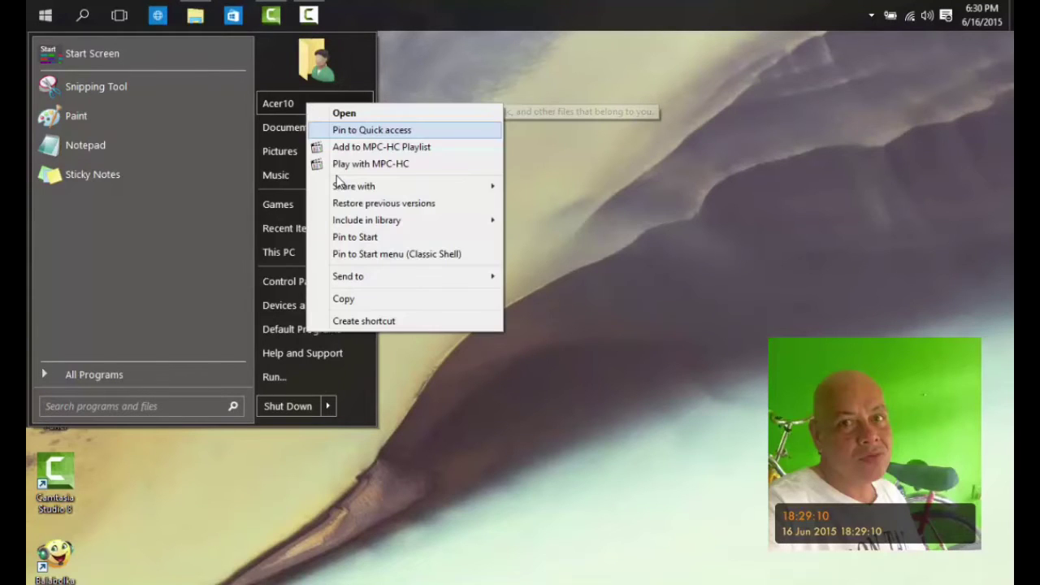
{"action": "left_click", "coordinate": [536, 460]}
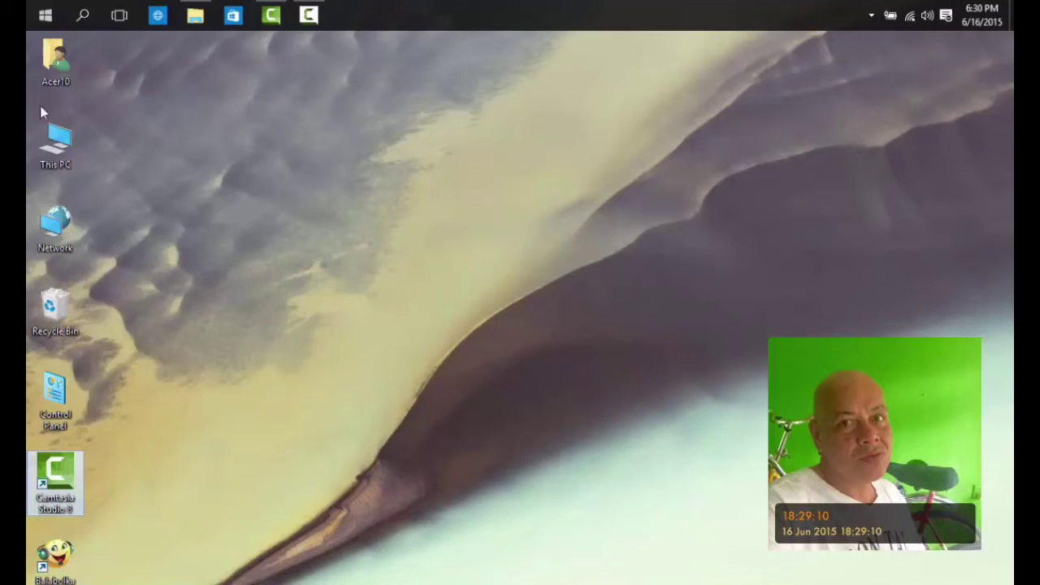
Step: Open the system properties of This PC to view the basic computer information
{"action": "left_click", "coordinate": [55, 144]}
{"action": "right_click", "coordinate": [54, 144]}
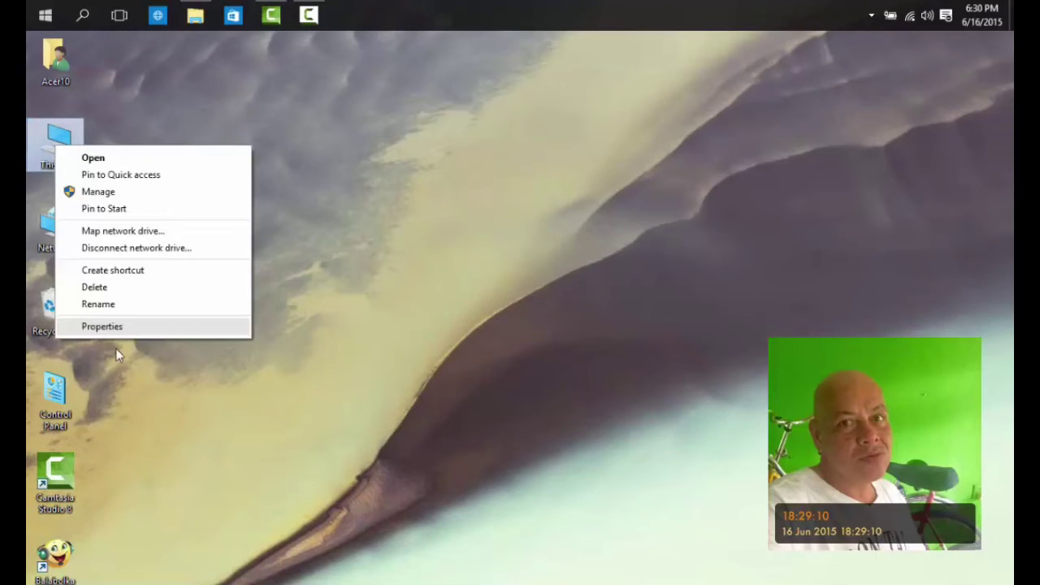
{"action": "left_click", "coordinate": [102, 326]}
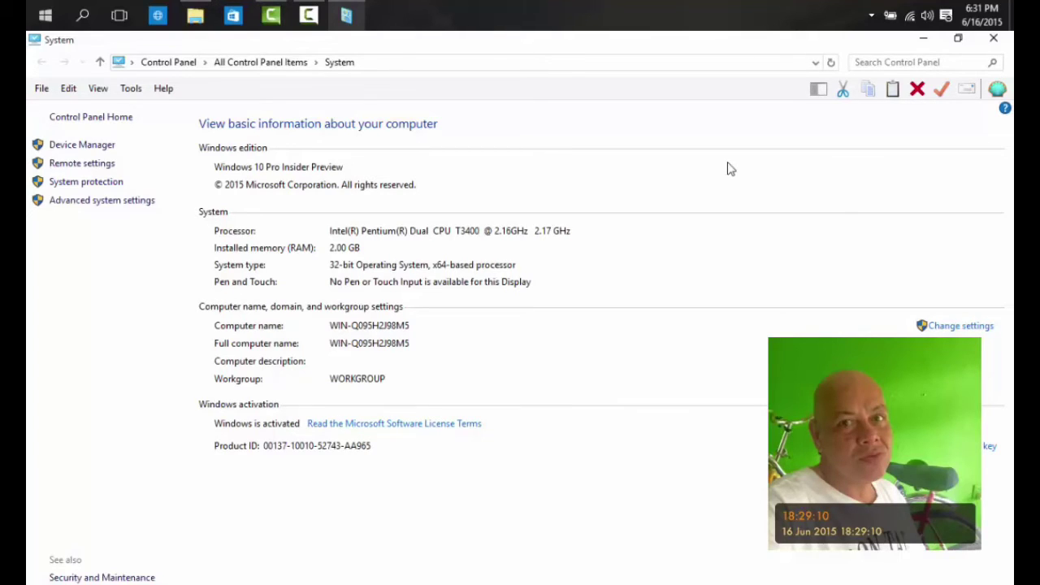
Step: Run winver to check the Windows version and build, and close both the About Windows and System windows
{"action": "left_click", "coordinate": [46, 15]}
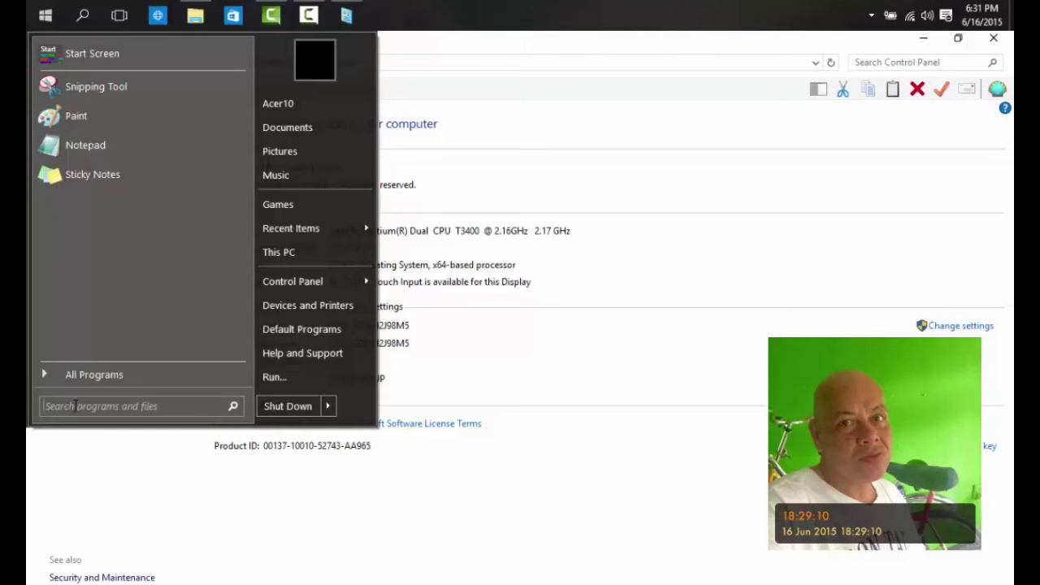
{"action": "type", "text": "wi"}
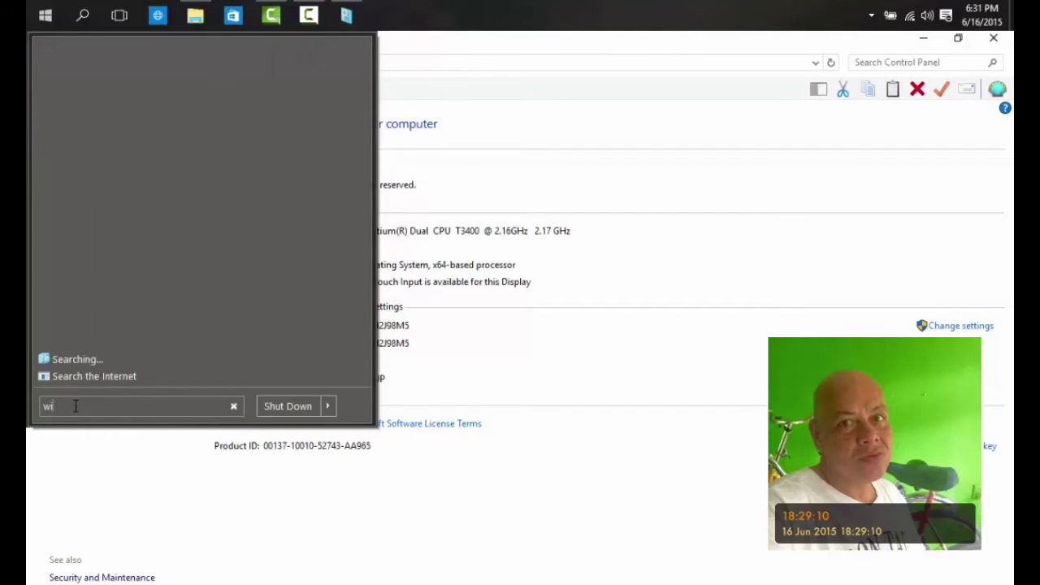
{"action": "type", "text": "nver"}
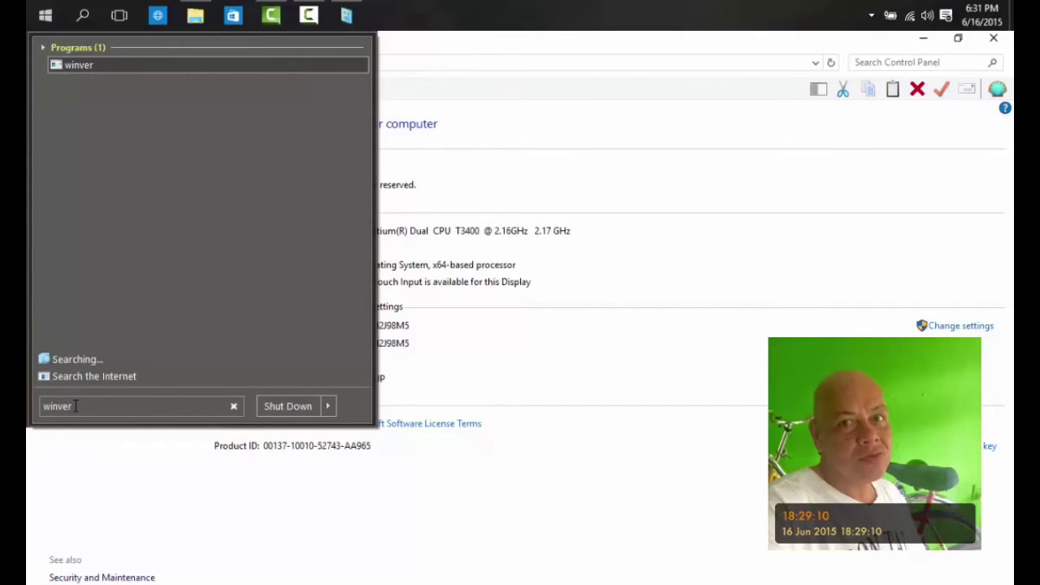
{"action": "left_click", "coordinate": [77, 65]}
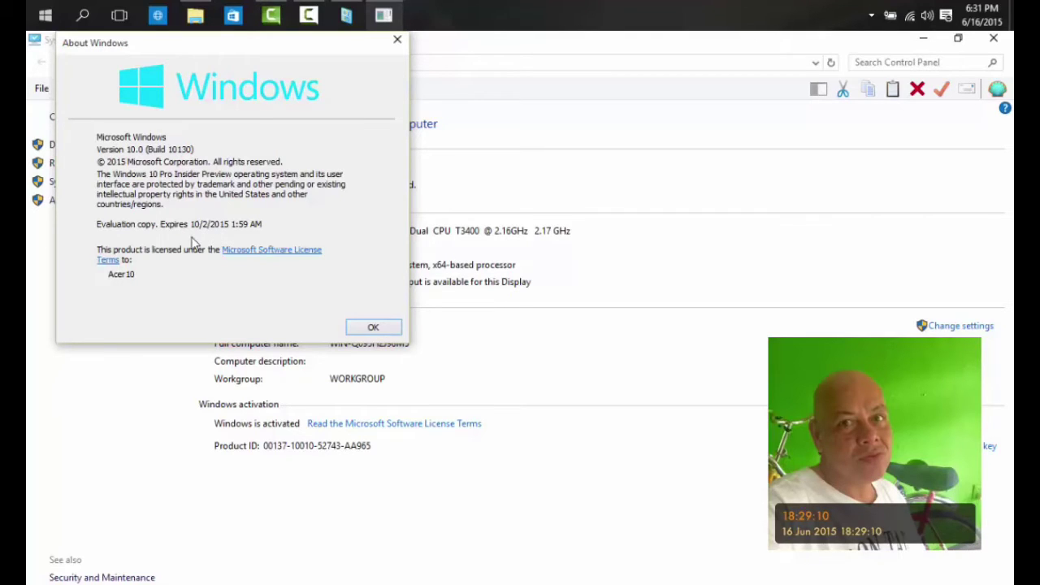
{"action": "left_click", "coordinate": [373, 328]}
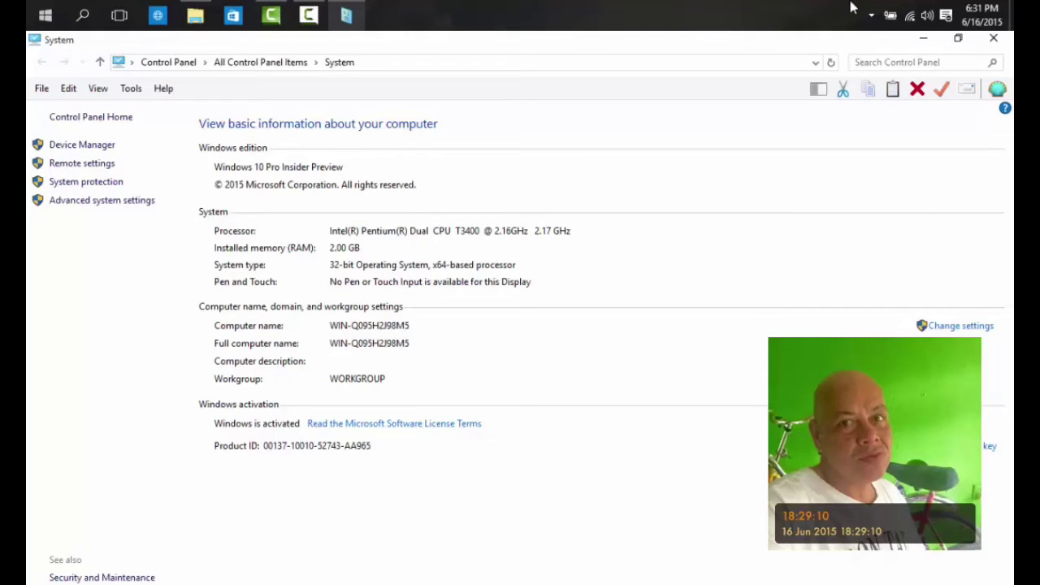
{"action": "left_click", "coordinate": [995, 39]}
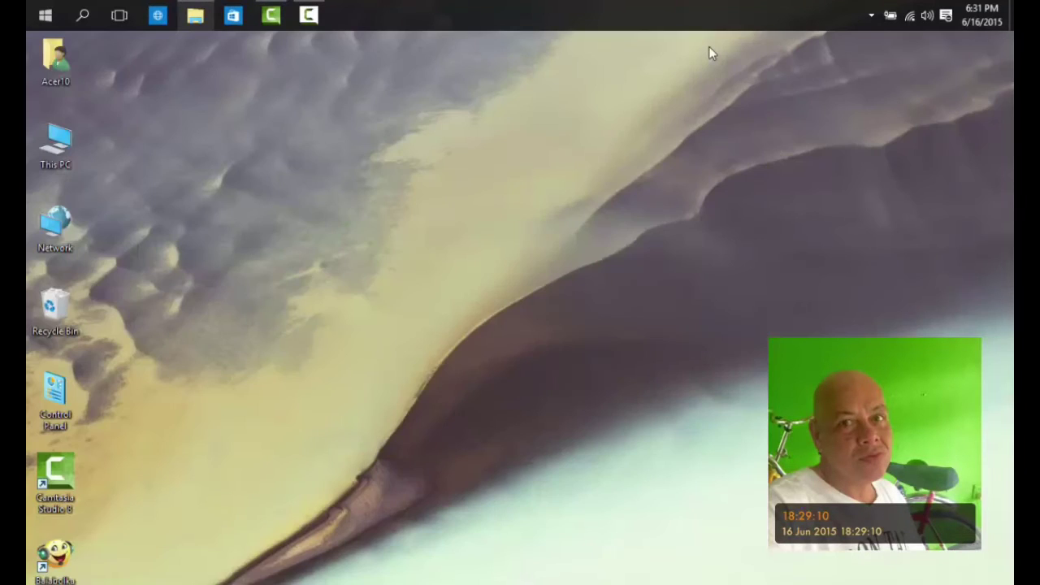
{"action": "left_click", "coordinate": [46, 15]}
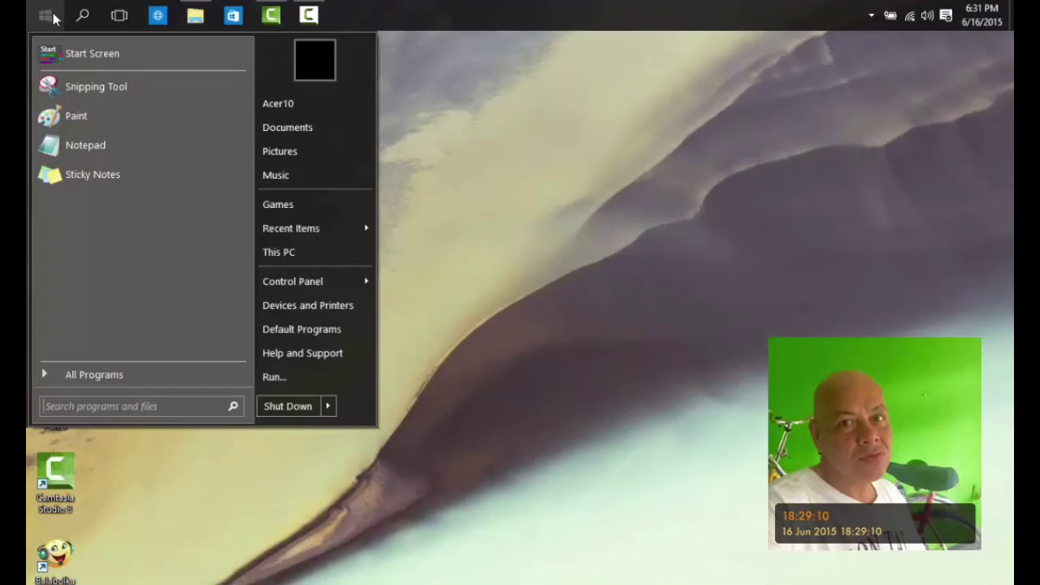
{"action": "left_click", "coordinate": [47, 15]}
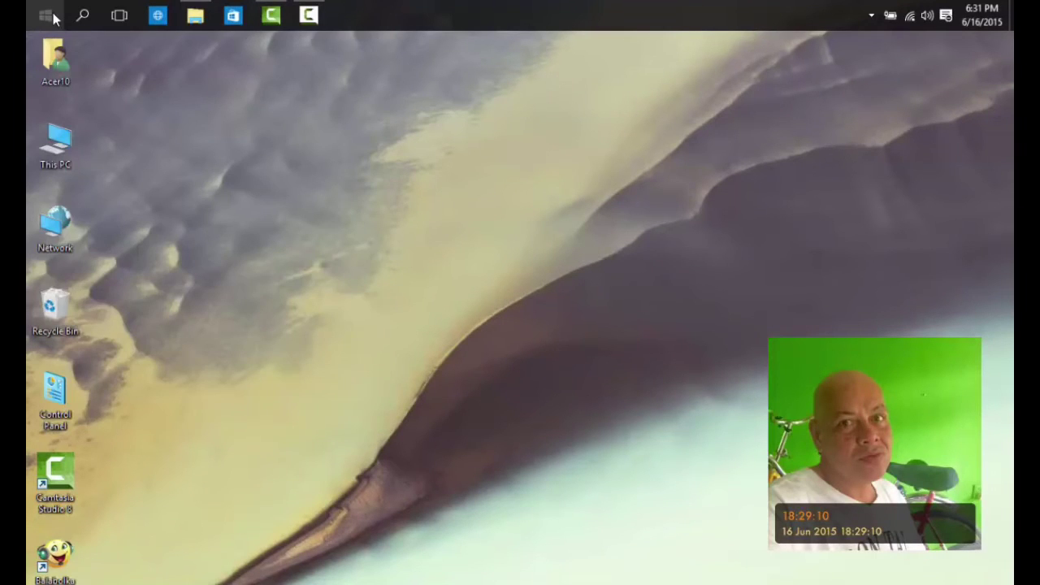
{"action": "left_click", "coordinate": [46, 15]}
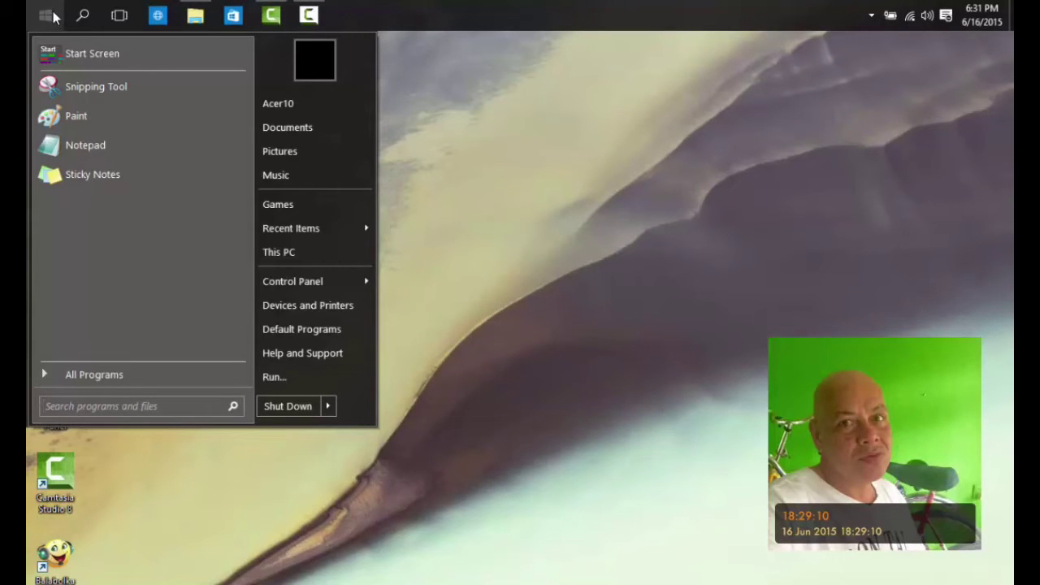
{"action": "left_click", "coordinate": [52, 16]}
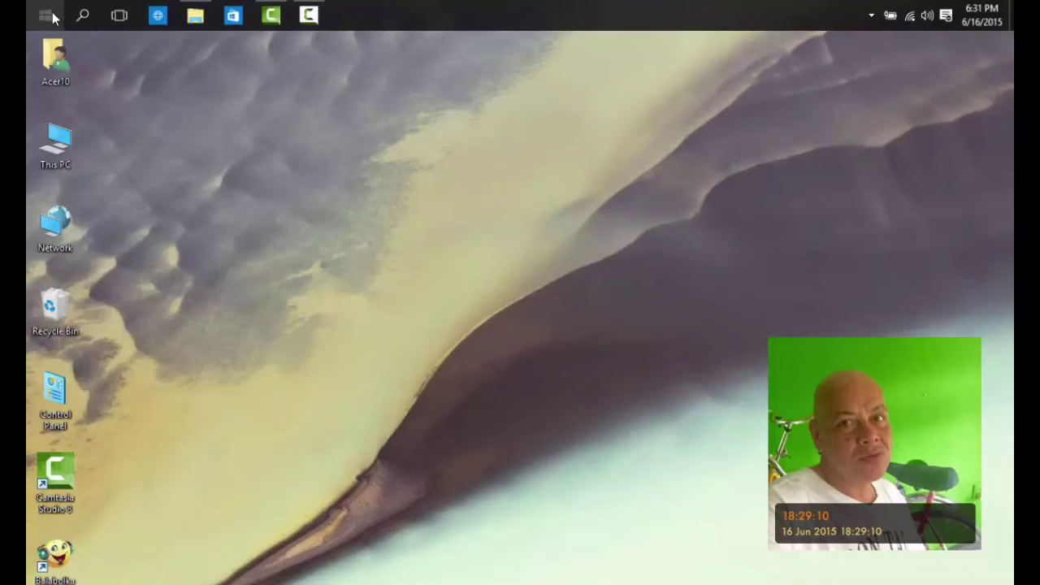
{"action": "left_click", "coordinate": [52, 16]}
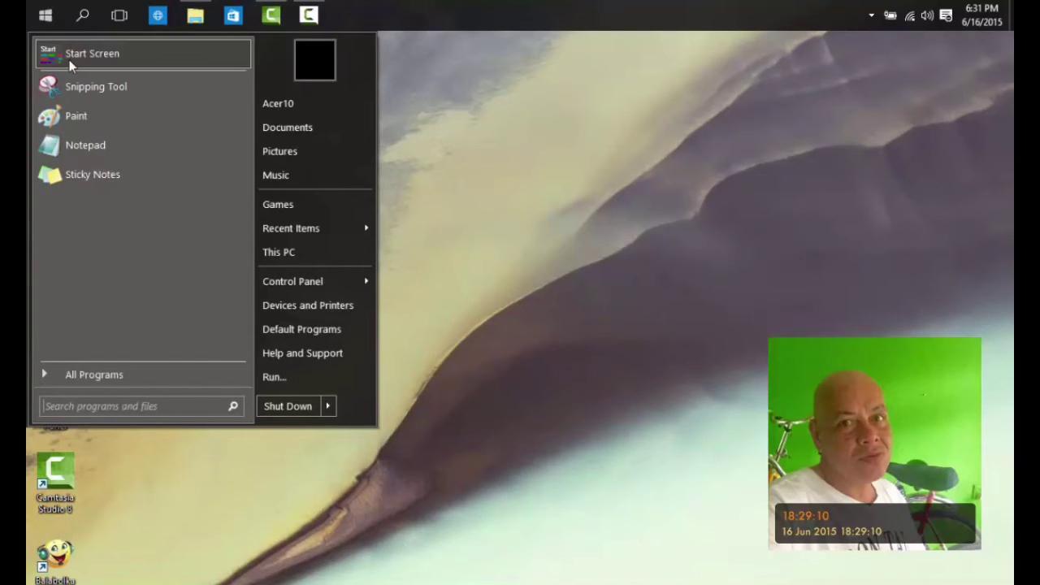
{"action": "key", "text": "Escape"}
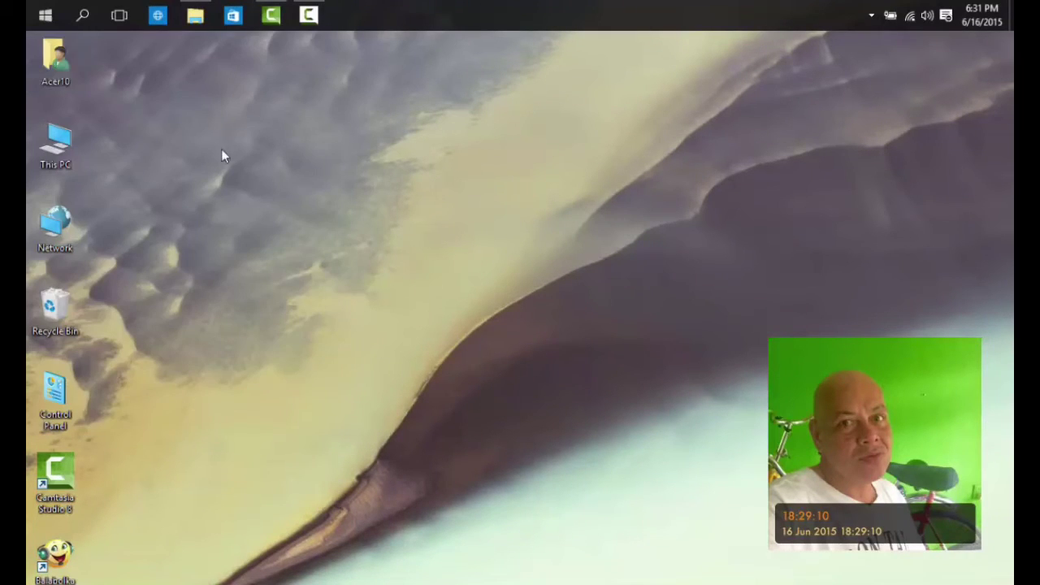
Step: Turn on tablet mode and dismiss the notifications to show the full-screen Start screen
{"action": "left_click", "coordinate": [948, 16]}
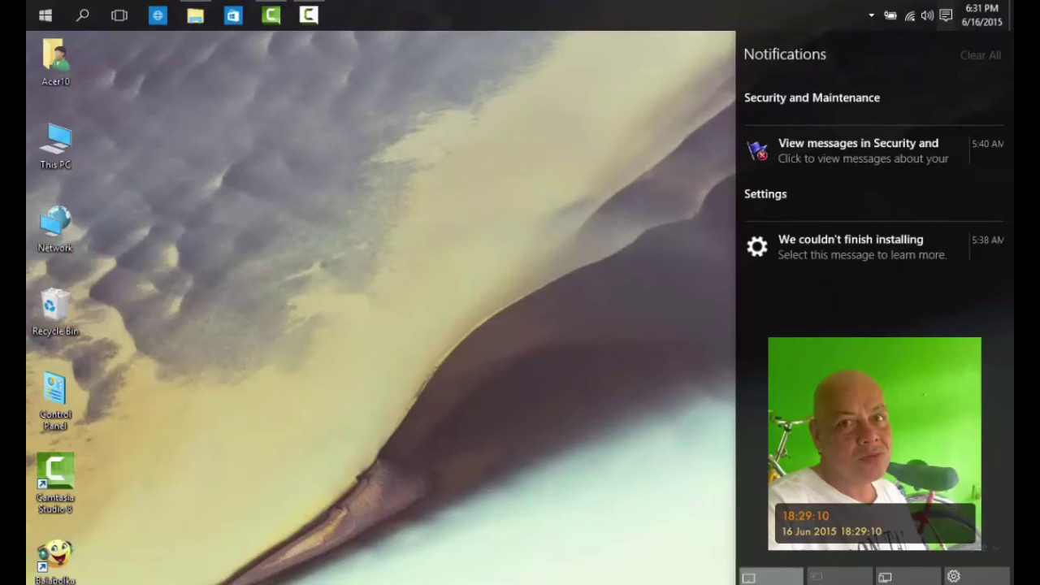
{"action": "left_click", "coordinate": [771, 577]}
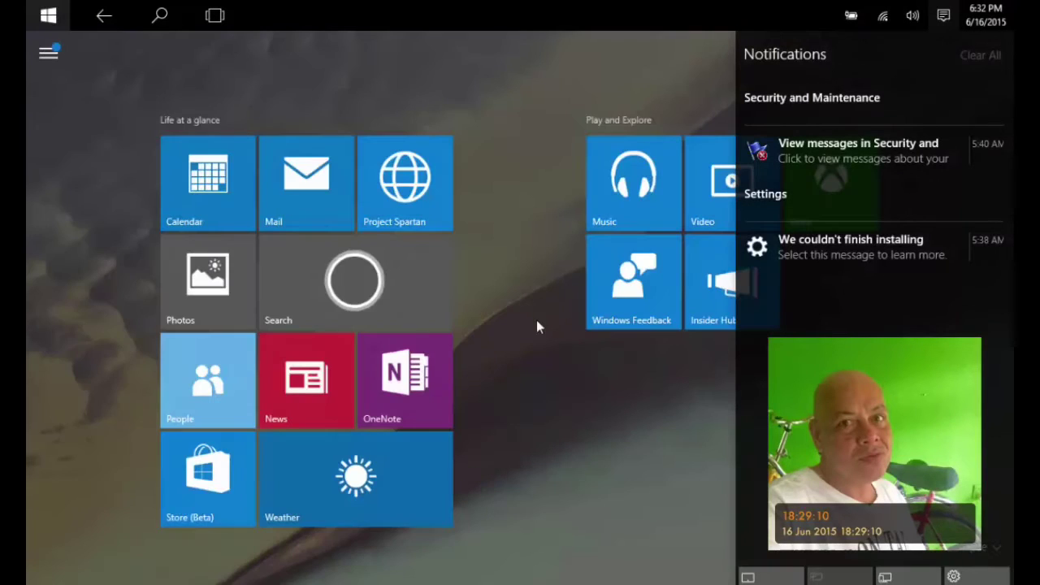
{"action": "left_click", "coordinate": [234, 79]}
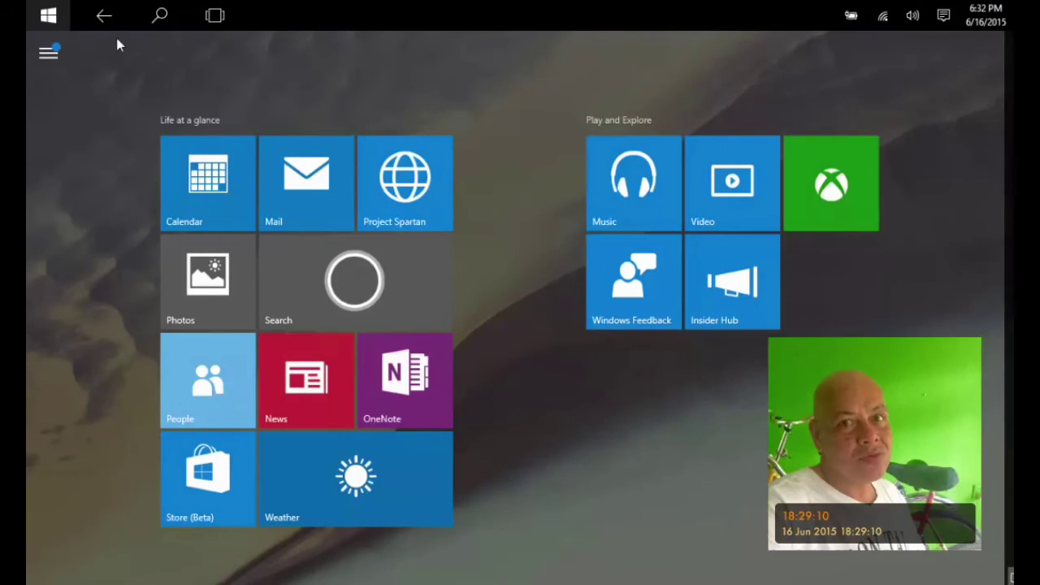
Step: Compare the tablet-mode Start screen and its app list with the classic Start menu and its All Programs list
{"action": "left_click", "coordinate": [48, 54]}
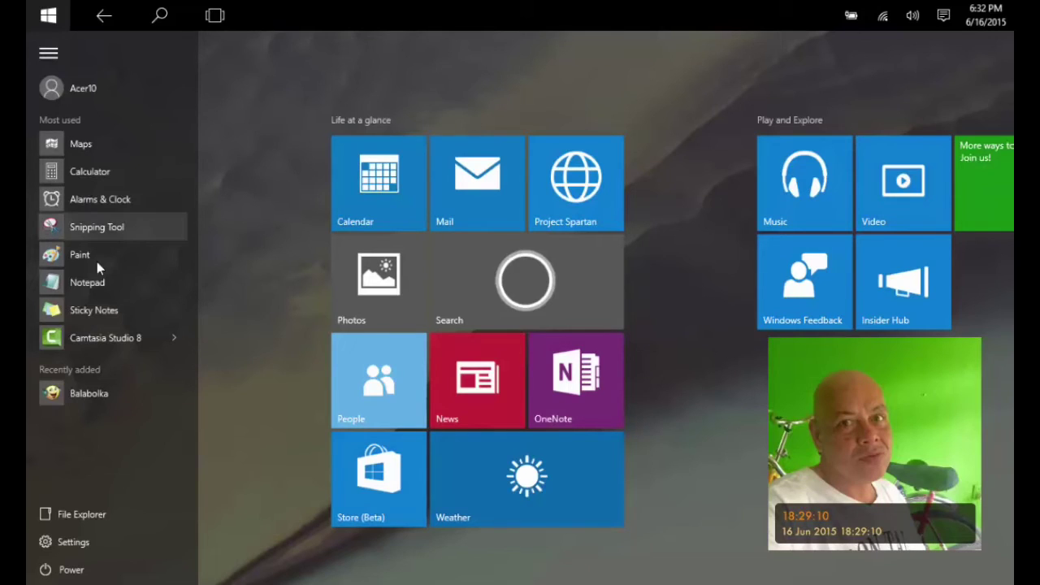
{"action": "left_click", "coordinate": [49, 55]}
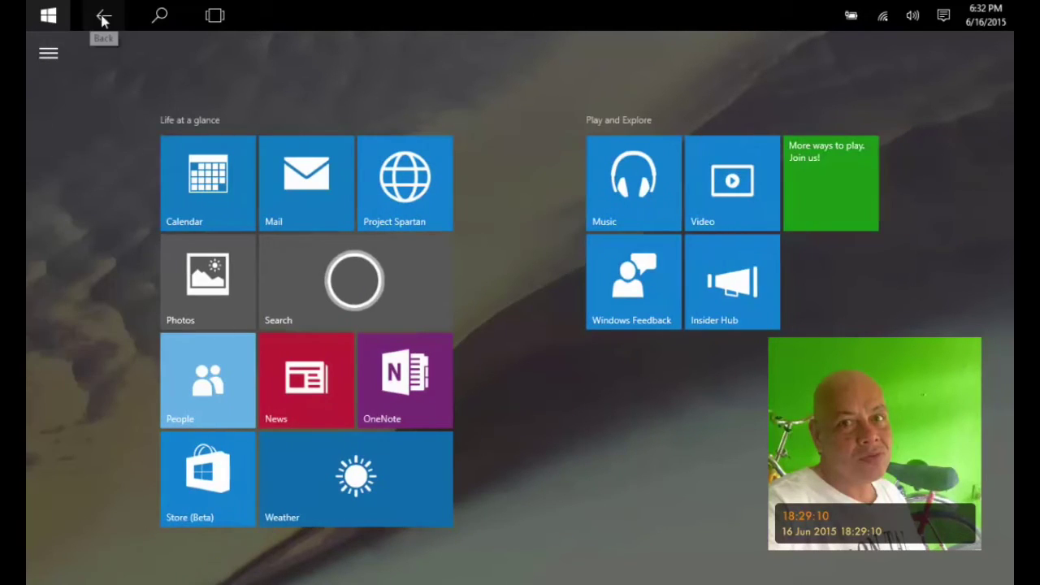
{"action": "left_click", "coordinate": [52, 18]}
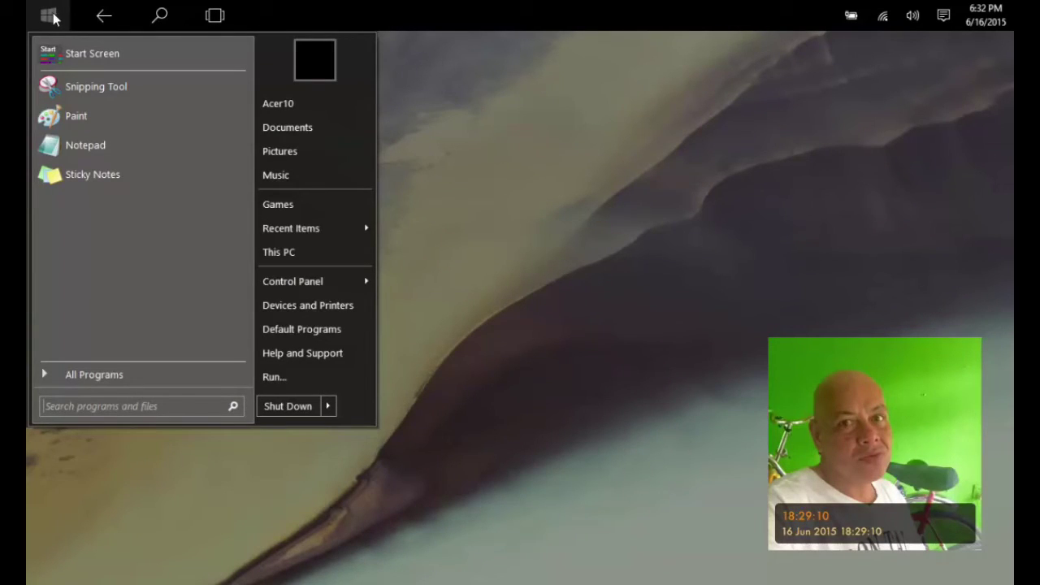
{"action": "left_click", "coordinate": [103, 23]}
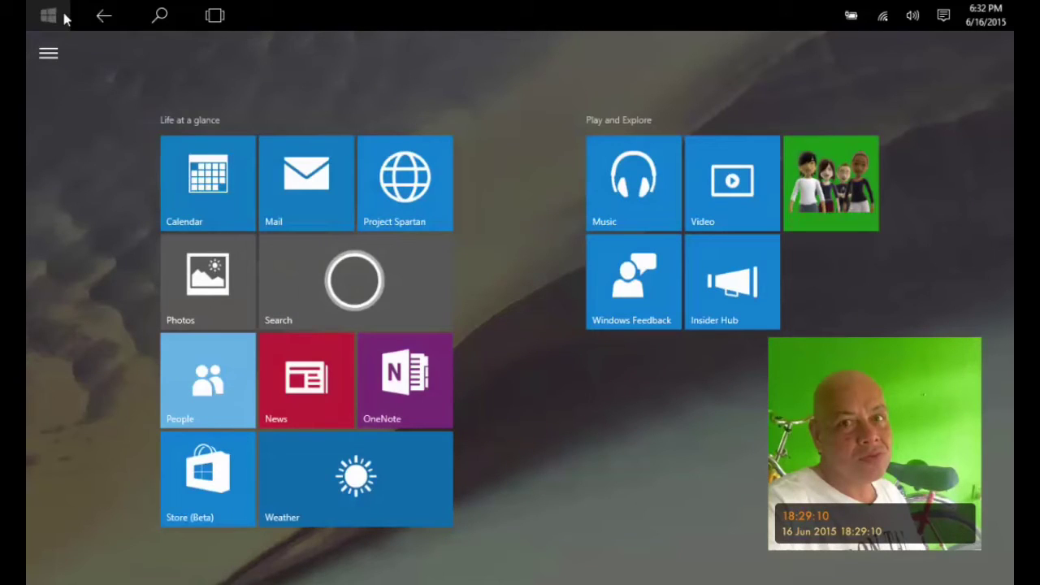
{"action": "left_click", "coordinate": [48, 15]}
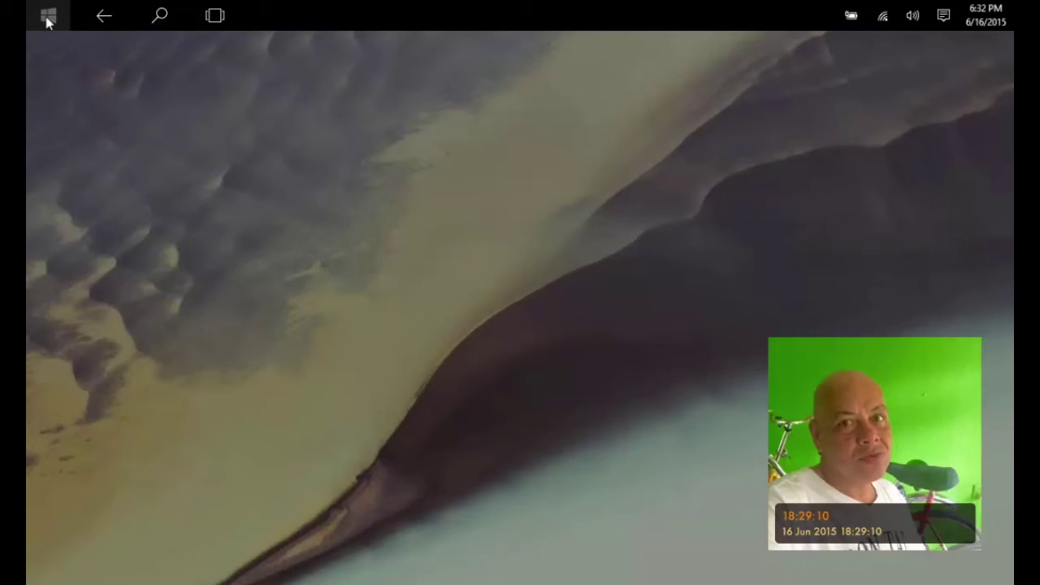
{"action": "left_click", "coordinate": [48, 23]}
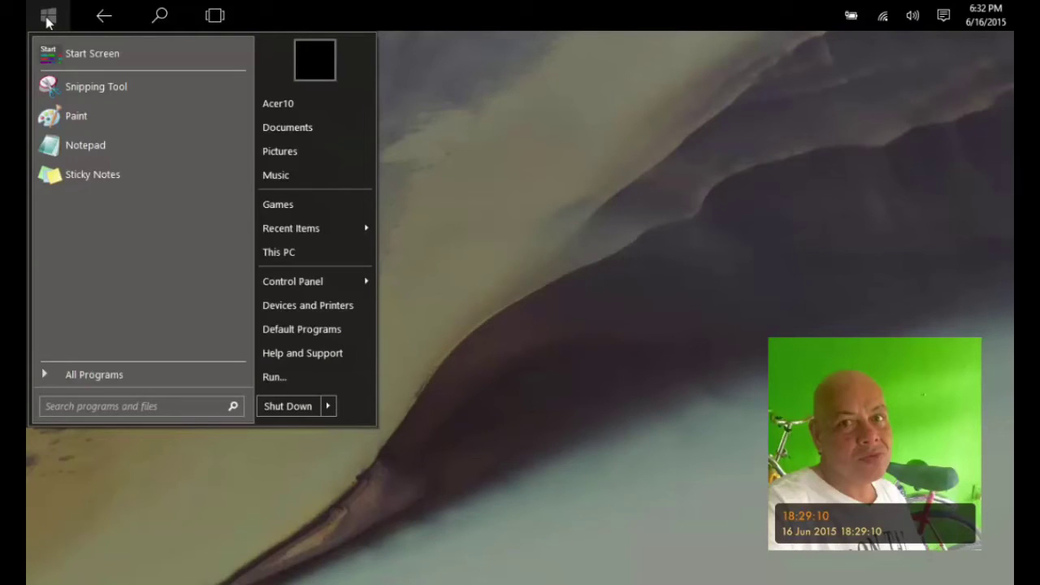
{"action": "left_click", "coordinate": [137, 380]}
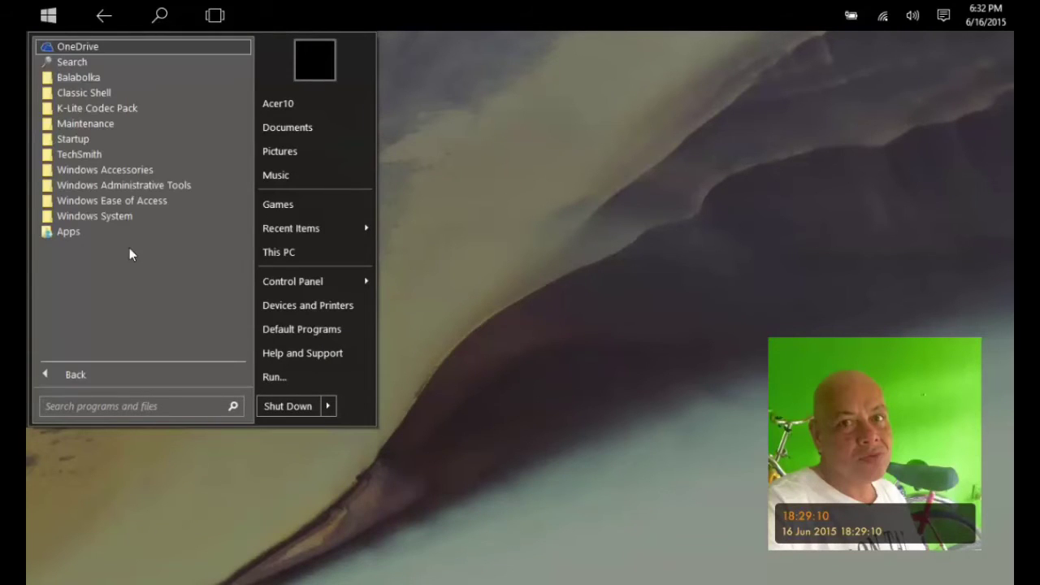
{"action": "left_click", "coordinate": [108, 23]}
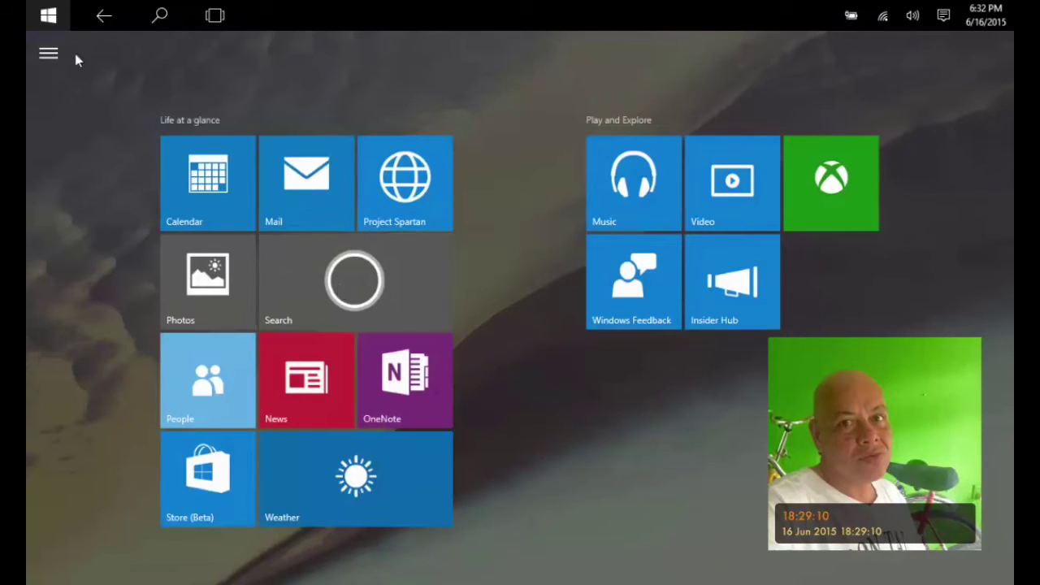
{"action": "left_click", "coordinate": [49, 55]}
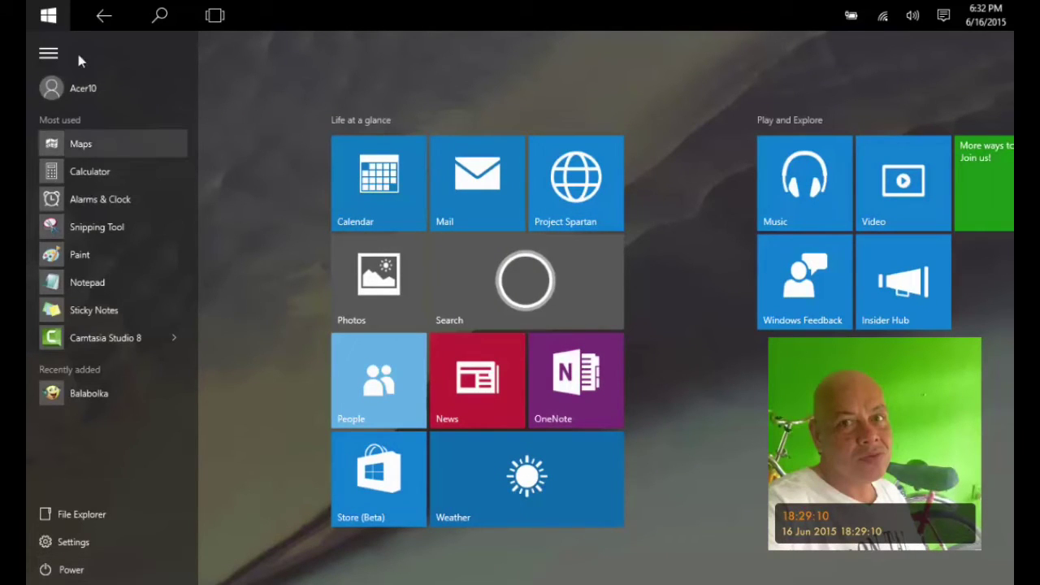
{"action": "left_click", "coordinate": [45, 23]}
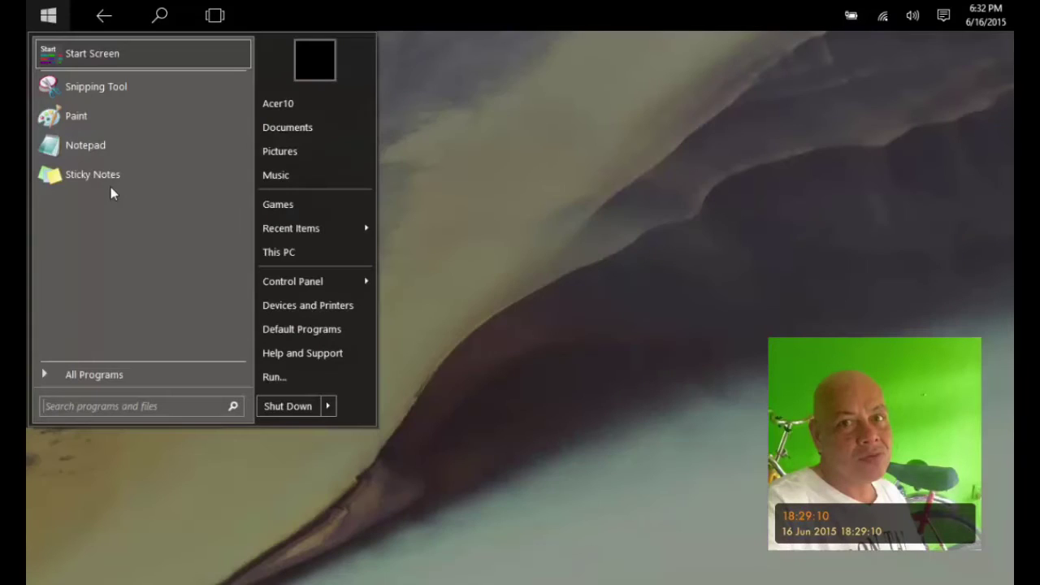
{"action": "left_click", "coordinate": [172, 376]}
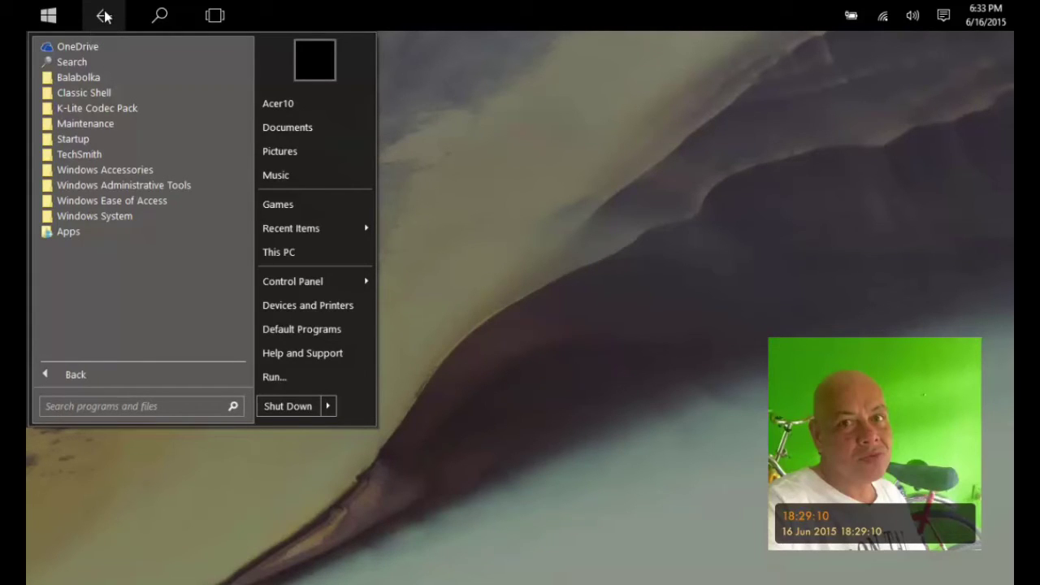
{"action": "left_click", "coordinate": [46, 10]}
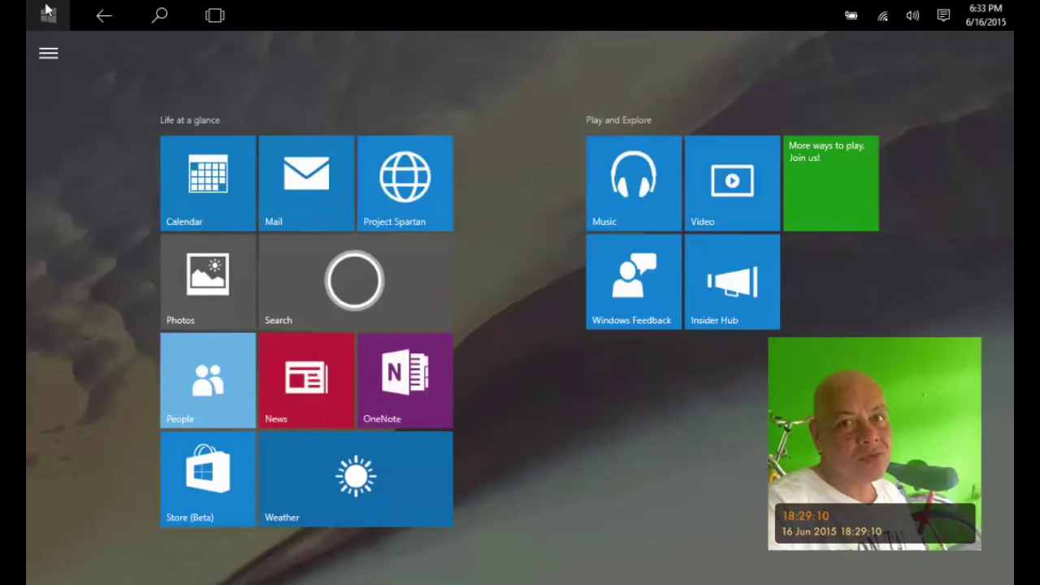
Step: Turn off tablet mode to return to the desktop taskbar
{"action": "left_click", "coordinate": [944, 18]}
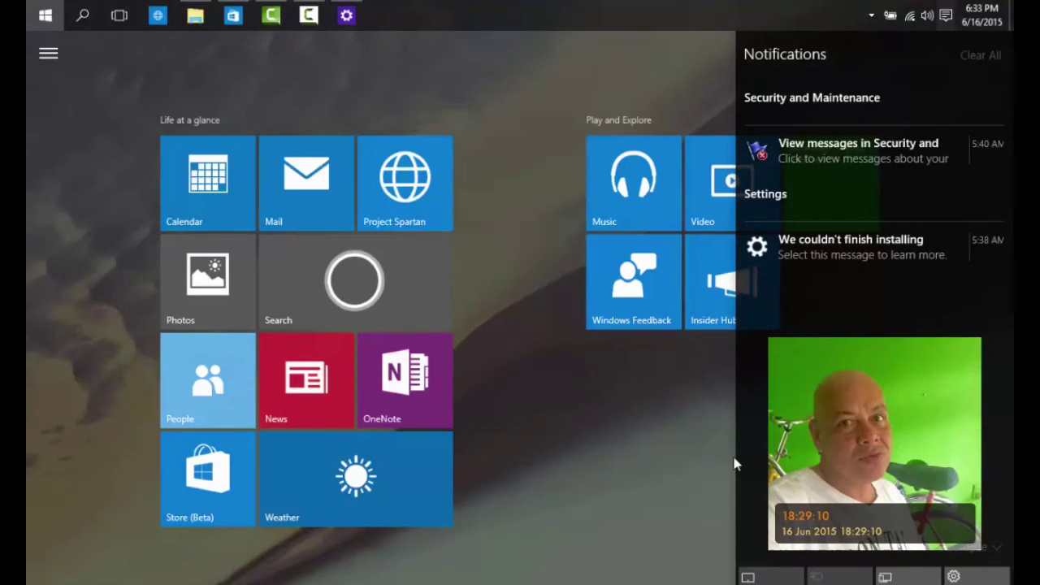
Step: Toggle tablet mode on and back off, and leave the Start screen to return to the open windows
{"action": "left_click", "coordinate": [645, 394]}
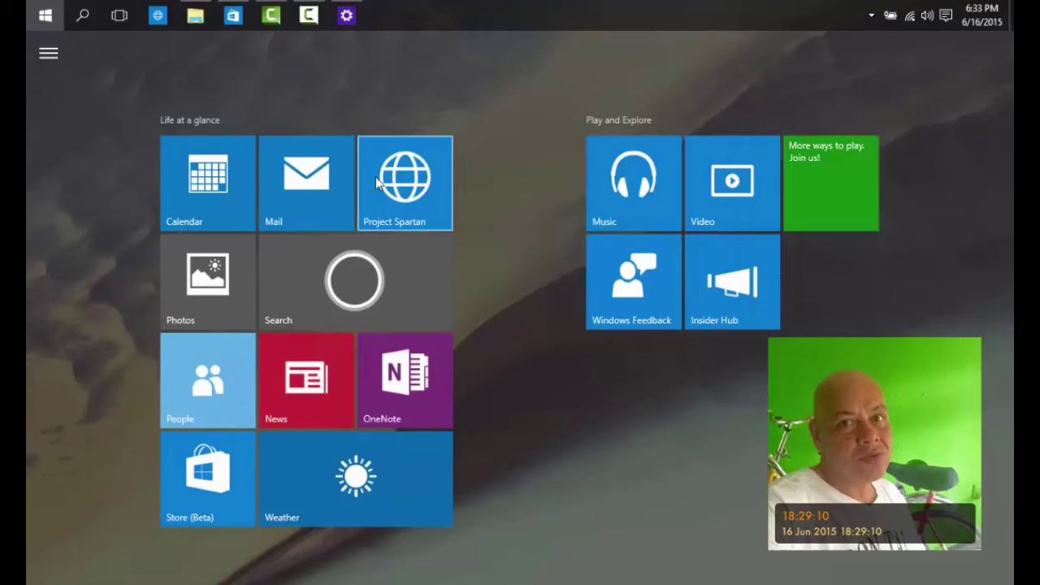
{"action": "left_click", "coordinate": [947, 17]}
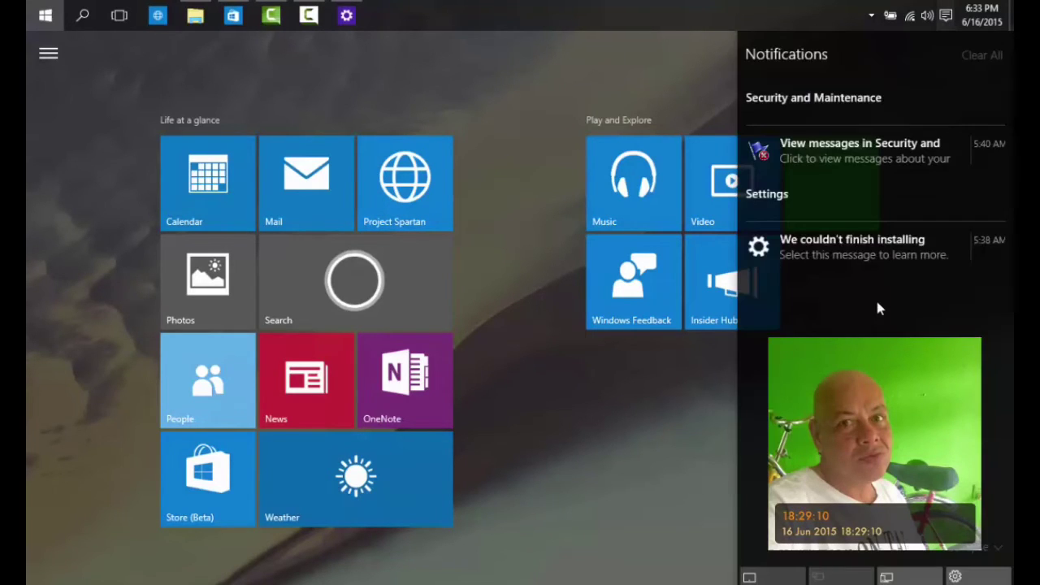
{"action": "left_click", "coordinate": [760, 579]}
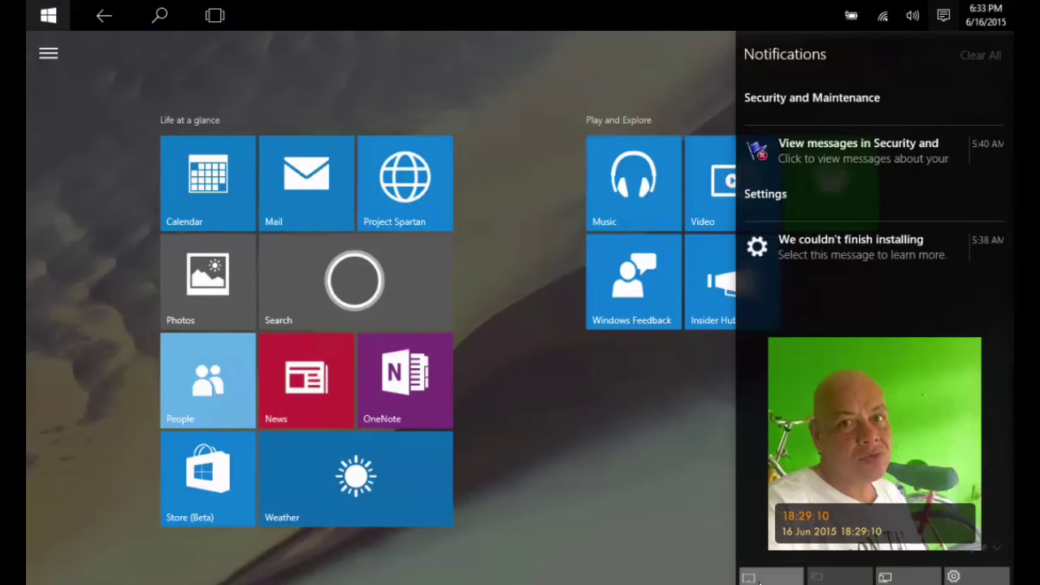
{"action": "left_click", "coordinate": [57, 11]}
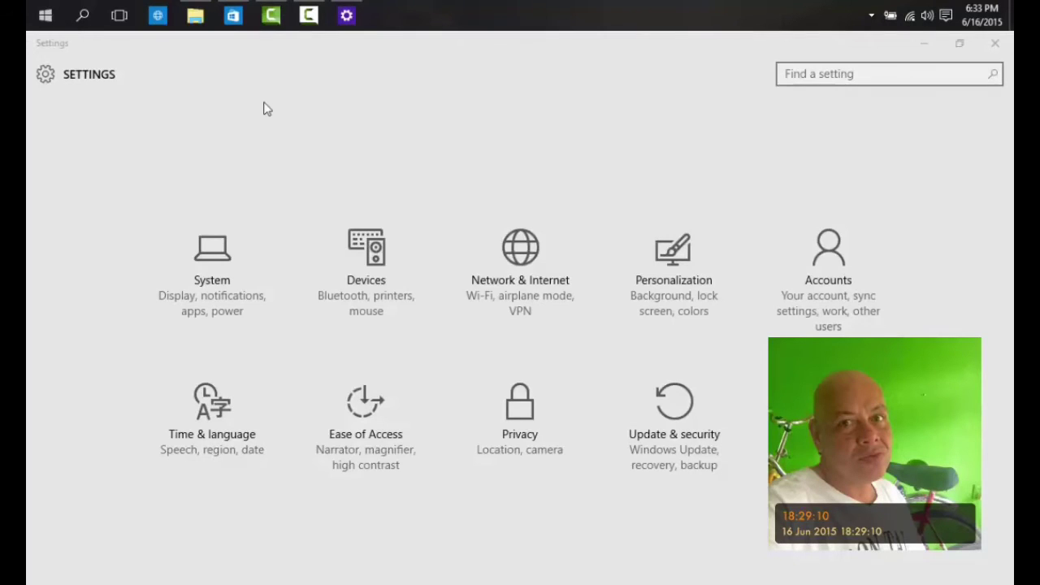
Step: Close Settings, minimize the Store, and bring up and minimize Camtasia Studio to clear the desktop
{"action": "left_click", "coordinate": [997, 44]}
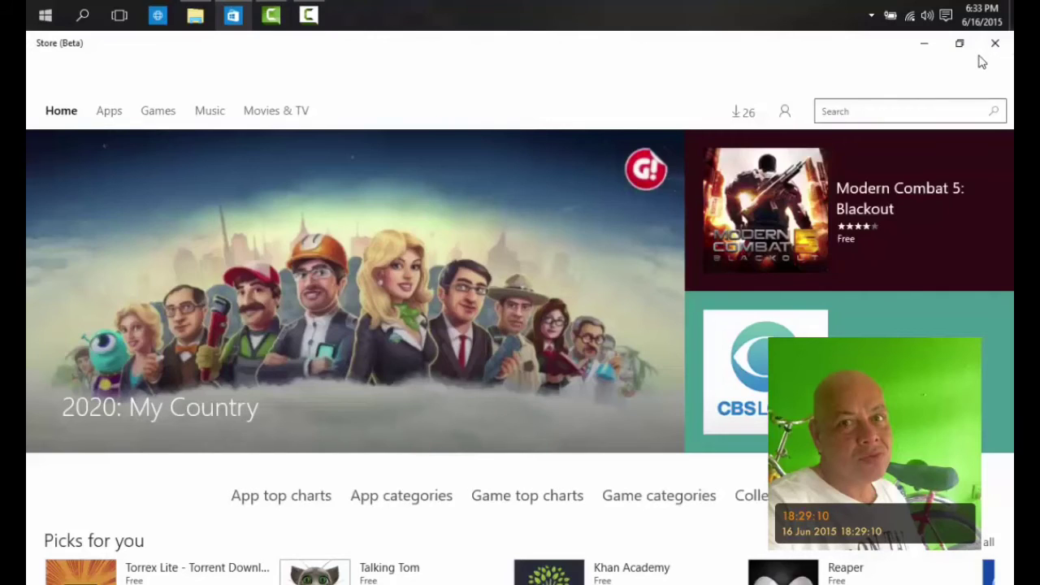
{"action": "left_click", "coordinate": [923, 40]}
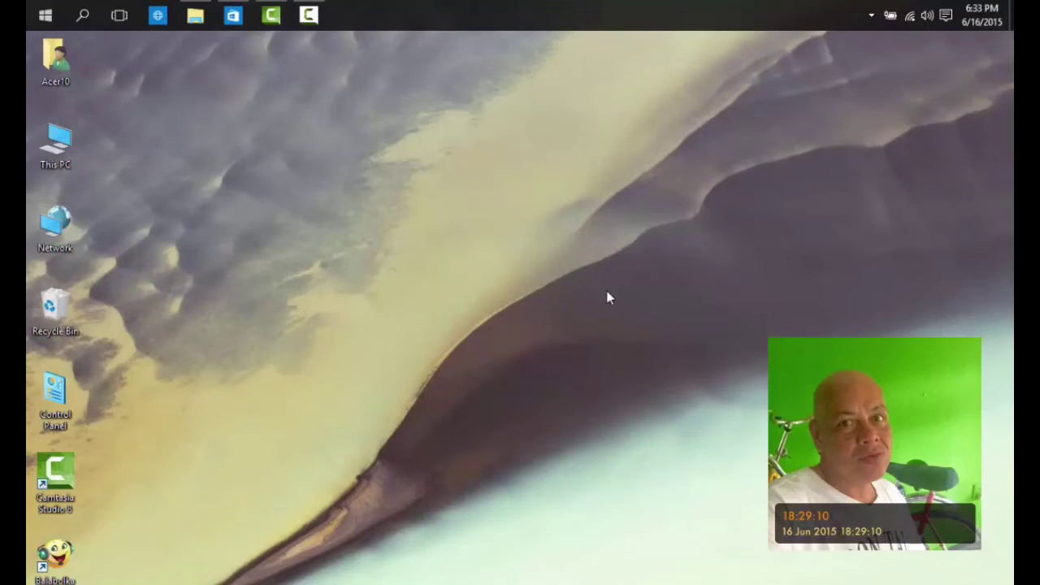
{"action": "mouse_move", "coordinate": [272, 15]}
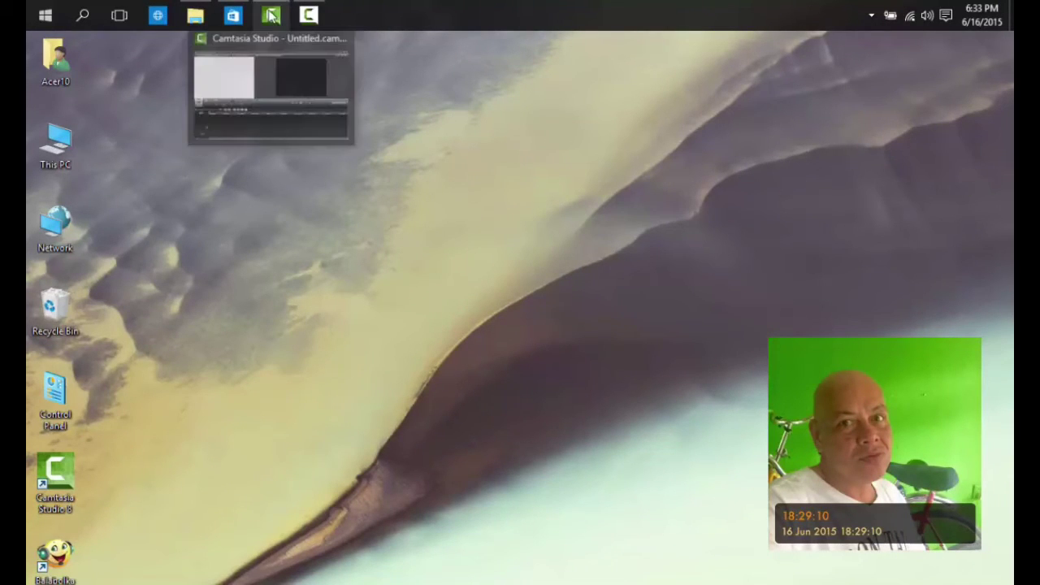
{"action": "left_click", "coordinate": [274, 96]}
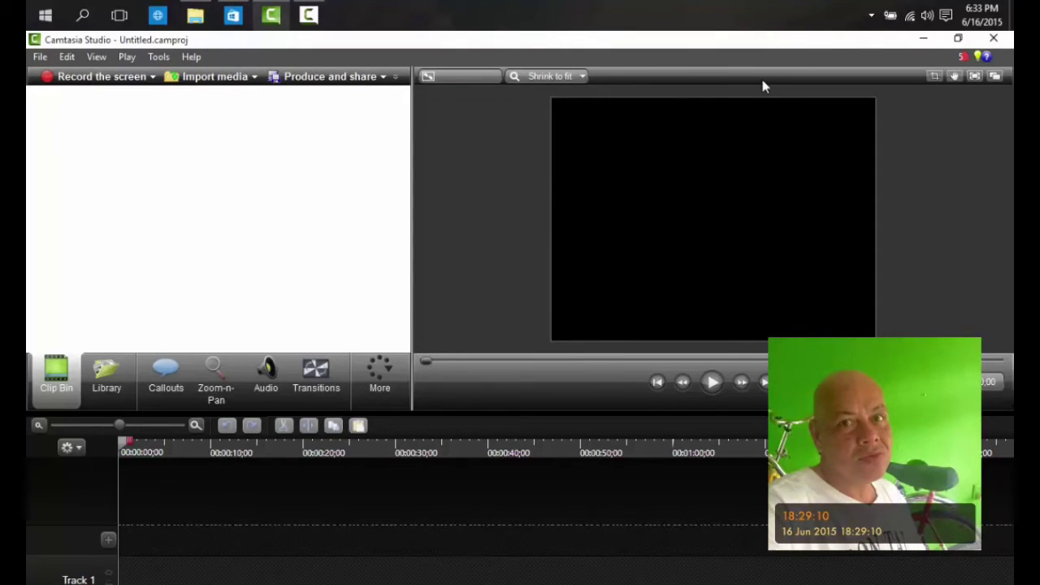
{"action": "left_click", "coordinate": [923, 40]}
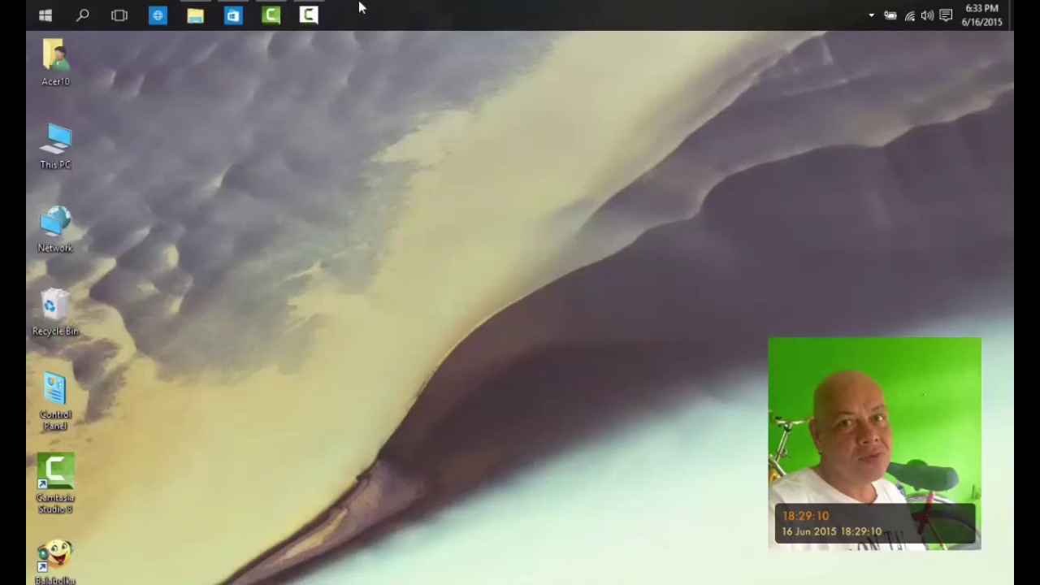
{"action": "mouse_move", "coordinate": [310, 19]}
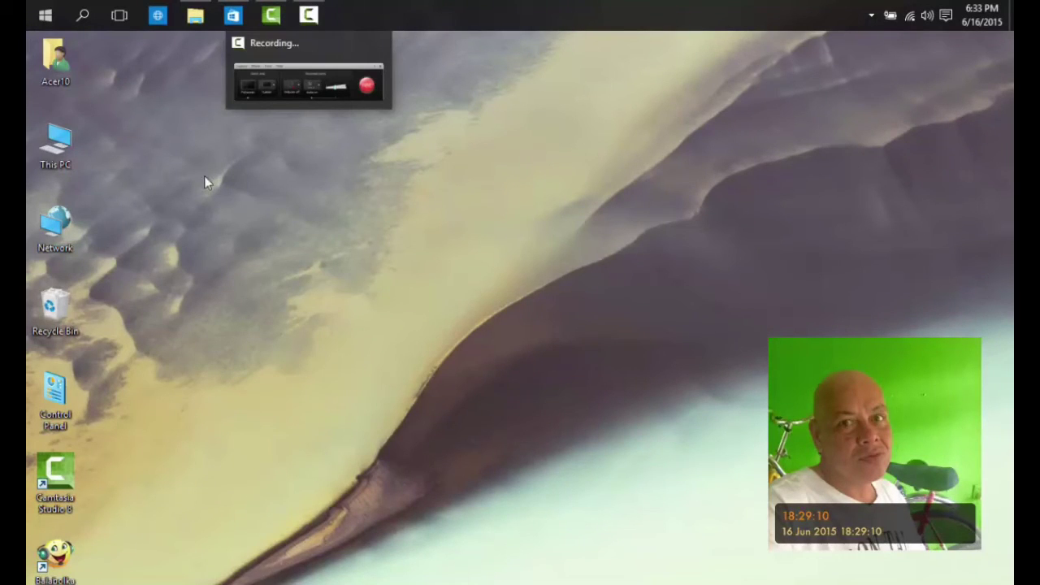
Step: Try the Start Screen entry of the classic Start menu in desktop mode and review the menu's shortcuts
{"action": "left_click", "coordinate": [45, 14]}
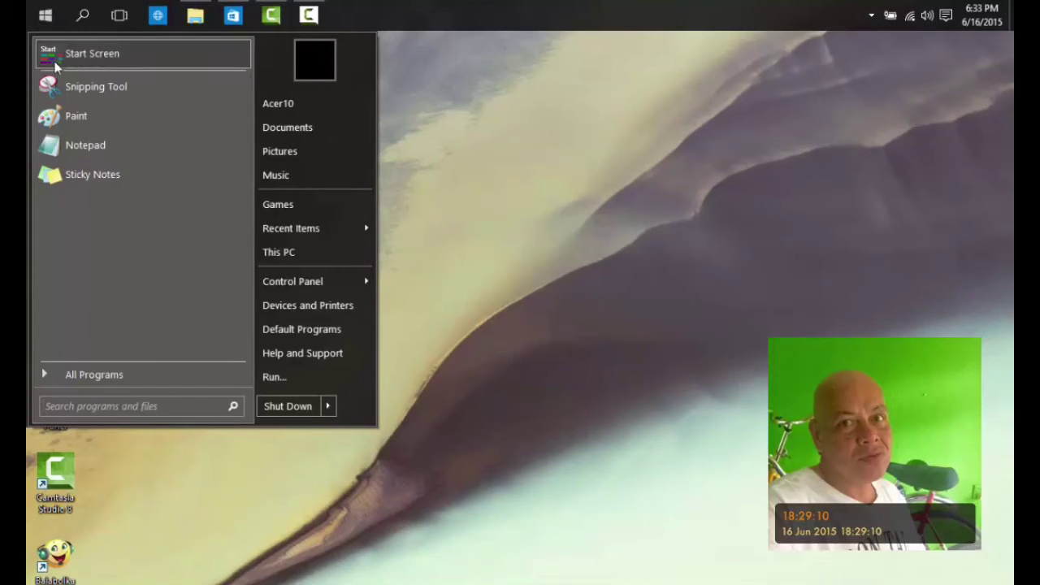
{"action": "left_click", "coordinate": [54, 63]}
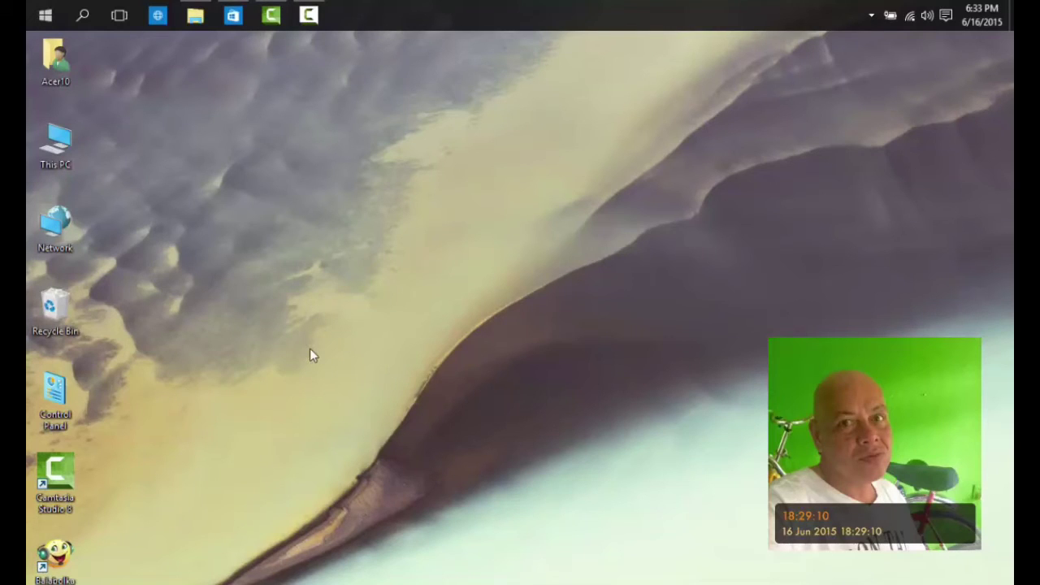
{"action": "left_click", "coordinate": [39, 14]}
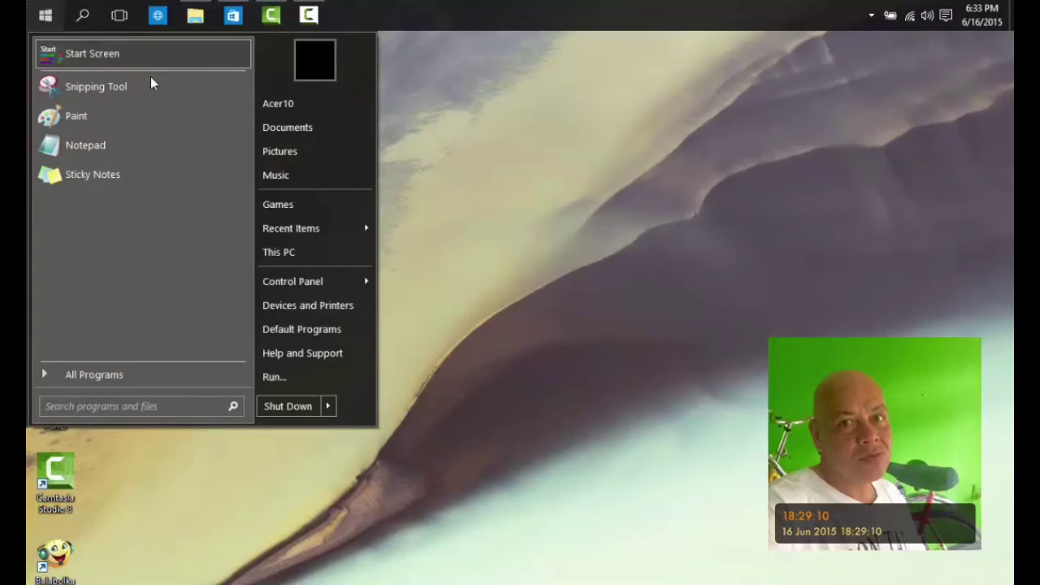
{"action": "left_click", "coordinate": [450, 248]}
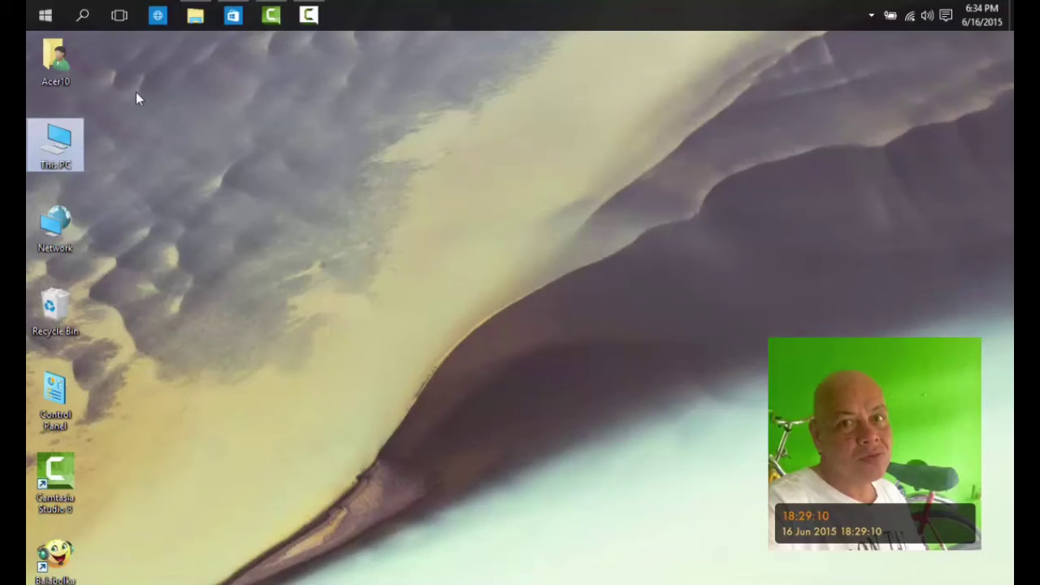
{"action": "left_click", "coordinate": [47, 15]}
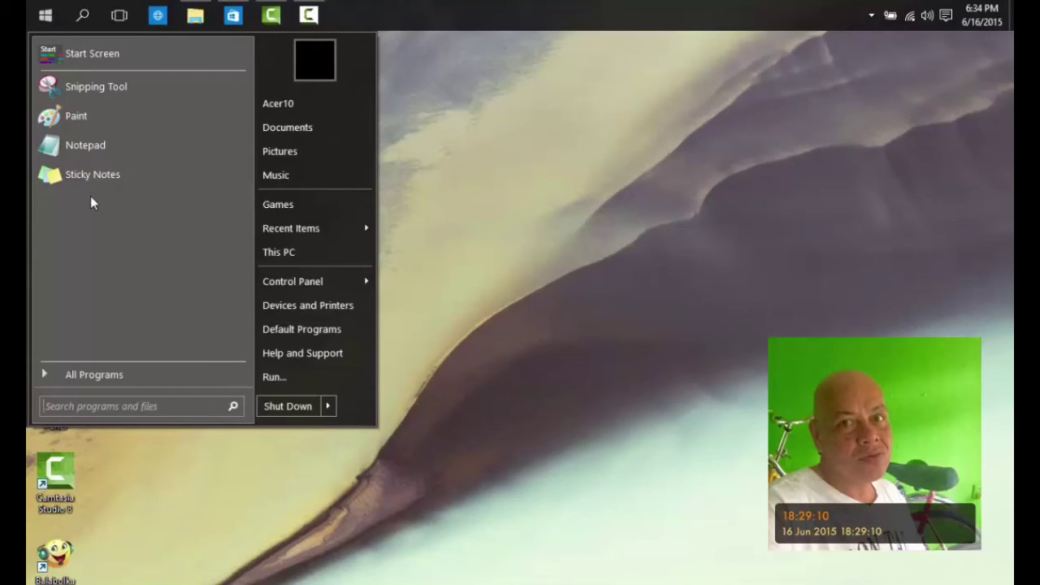
{"action": "left_click", "coordinate": [458, 309]}
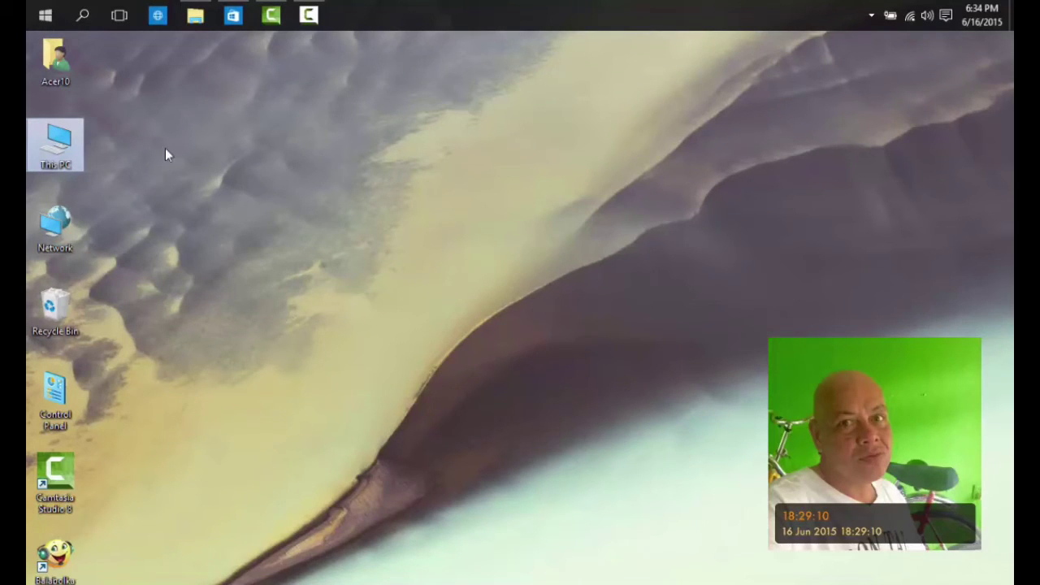
{"action": "left_click", "coordinate": [46, 16]}
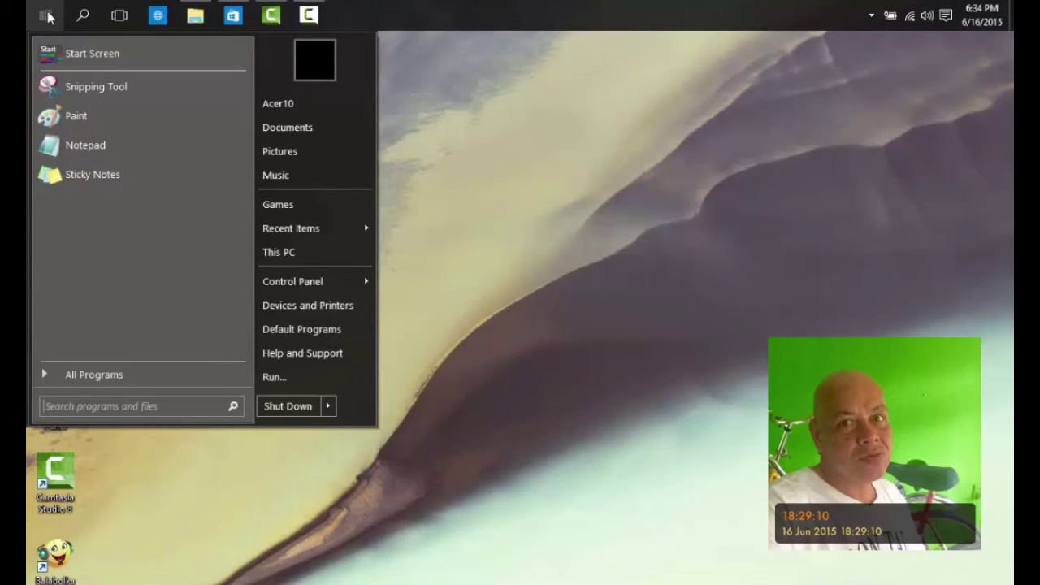
{"action": "left_click", "coordinate": [48, 15]}
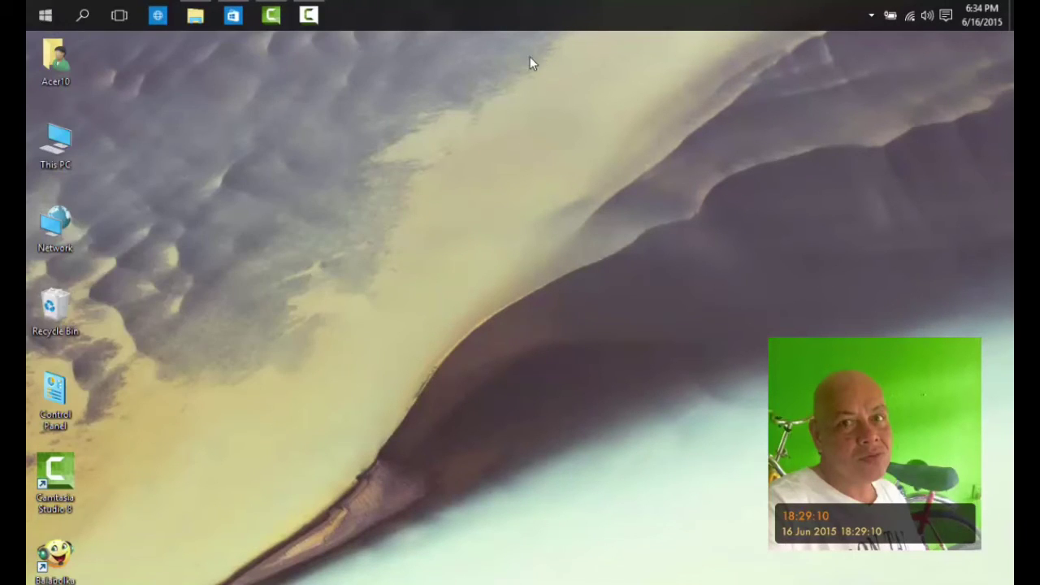
Step: Turn on tablet mode and bring back the full-screen Start screen with its tiles
{"action": "left_click", "coordinate": [946, 15]}
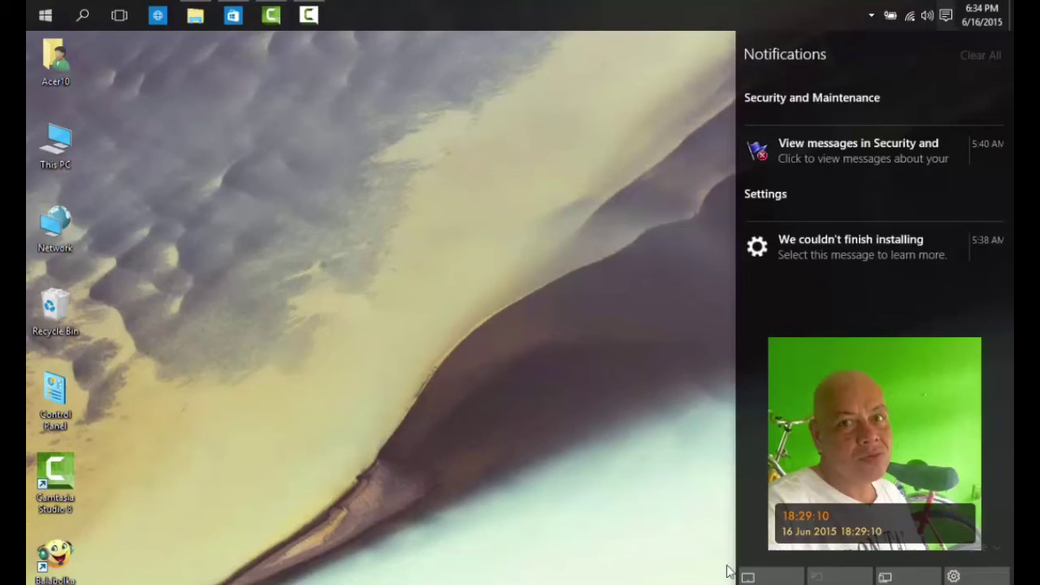
{"action": "left_click", "coordinate": [770, 577]}
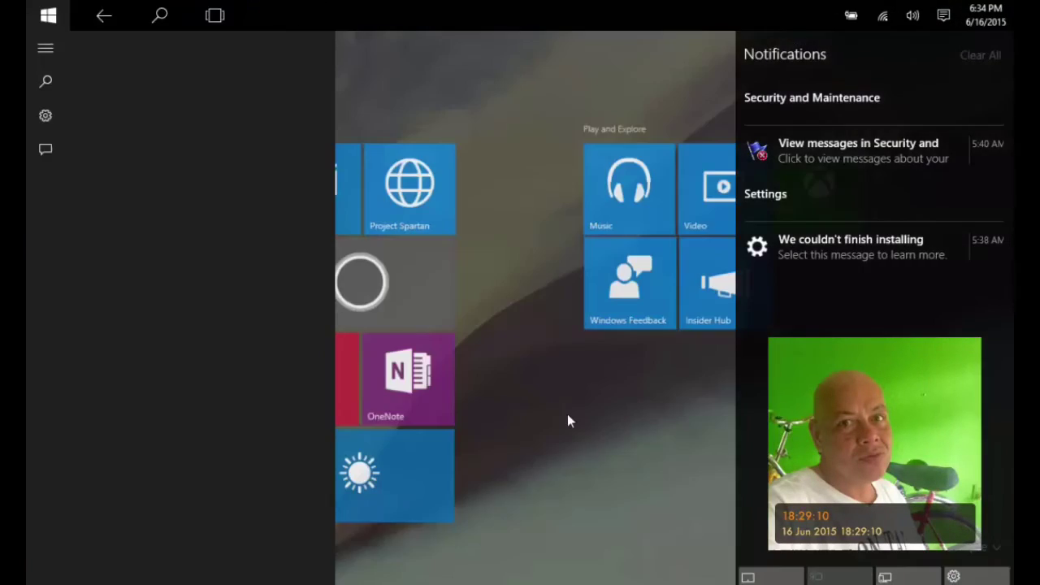
{"action": "left_click", "coordinate": [49, 16]}
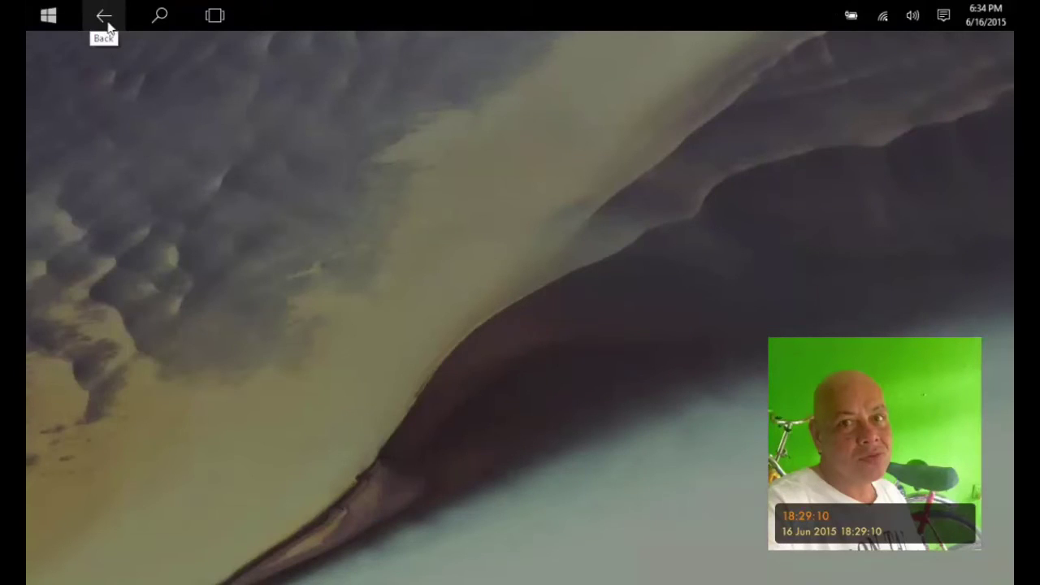
{"action": "left_click", "coordinate": [99, 15]}
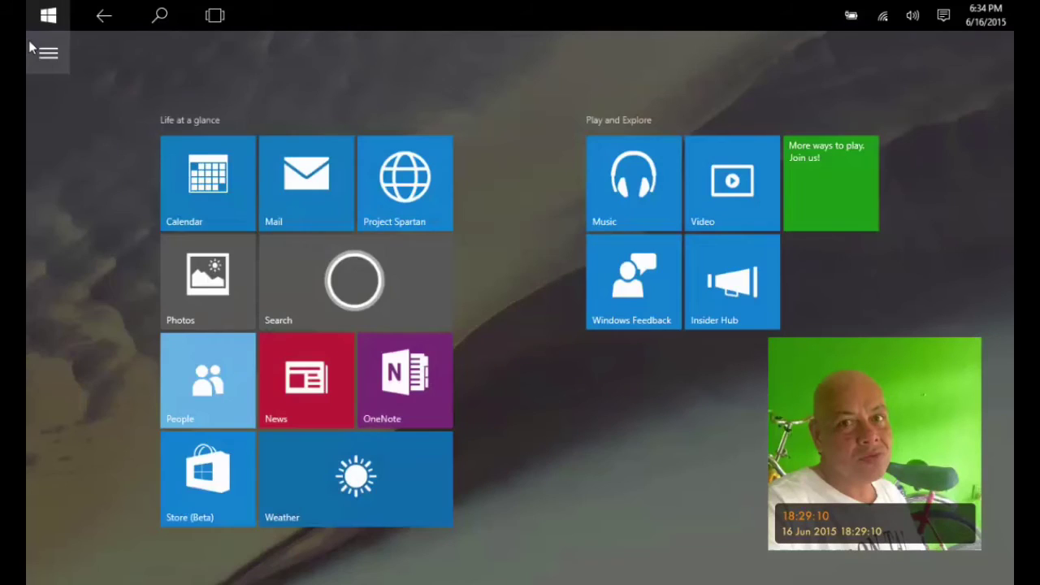
Step: Compare the Start screen's expanded app list with the classic Start menu while in tablet mode
{"action": "left_click", "coordinate": [45, 52]}
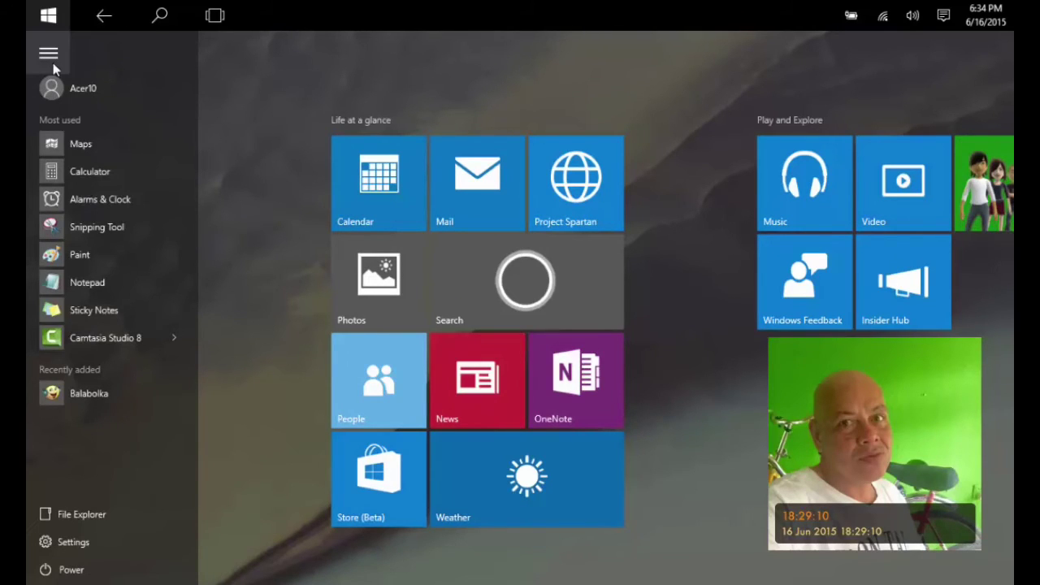
{"action": "left_click", "coordinate": [52, 63]}
{"action": "left_click", "coordinate": [55, 20]}
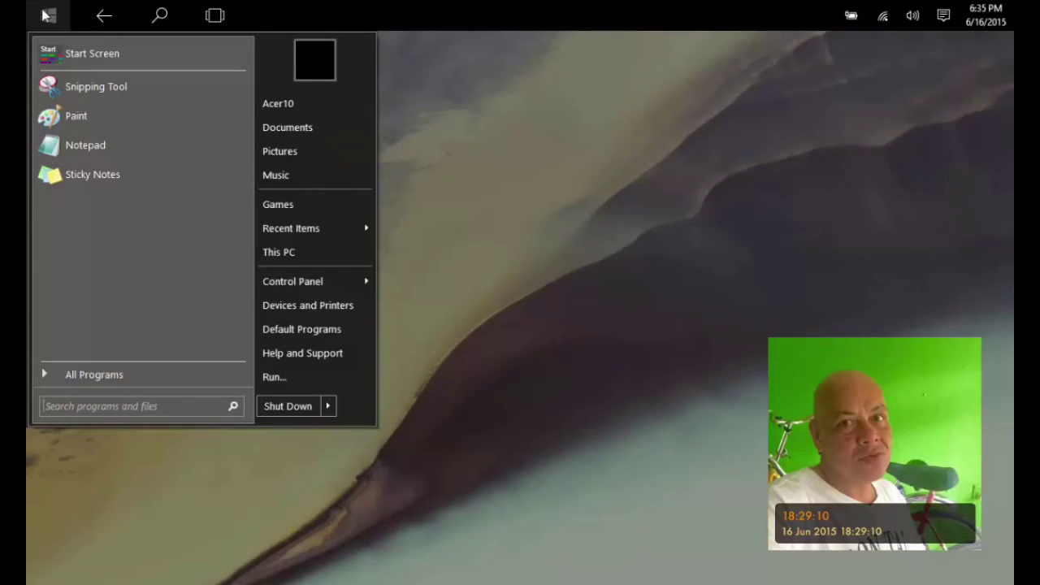
{"action": "left_click", "coordinate": [46, 16]}
{"action": "left_click", "coordinate": [96, 18]}
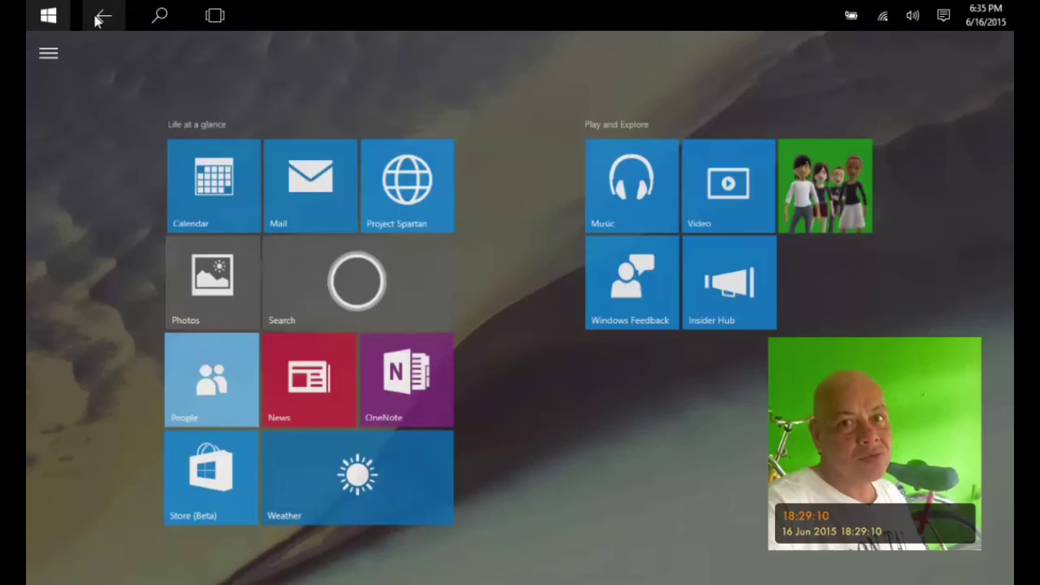
{"action": "left_click", "coordinate": [39, 59]}
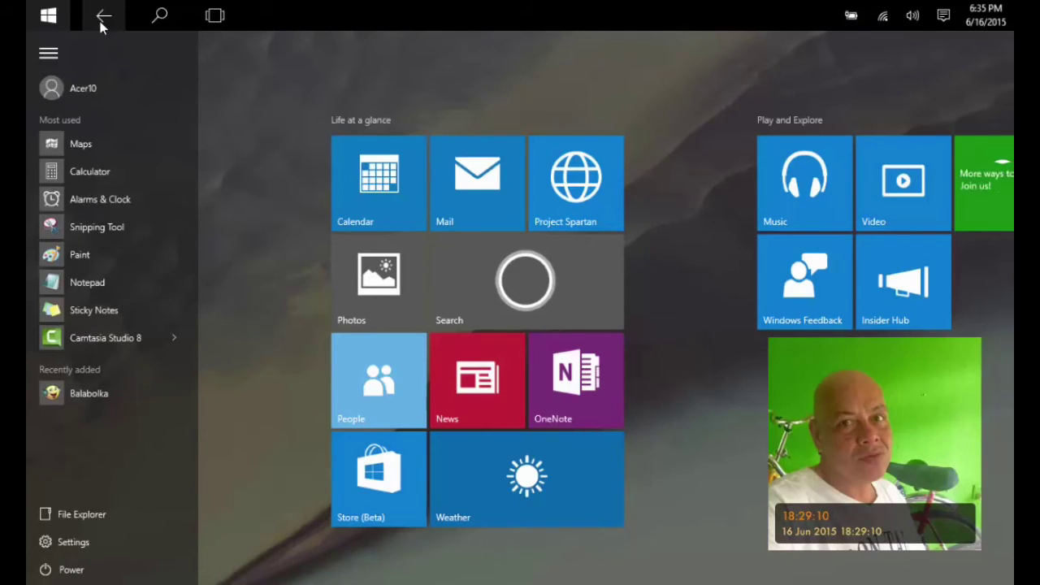
{"action": "left_click", "coordinate": [48, 15]}
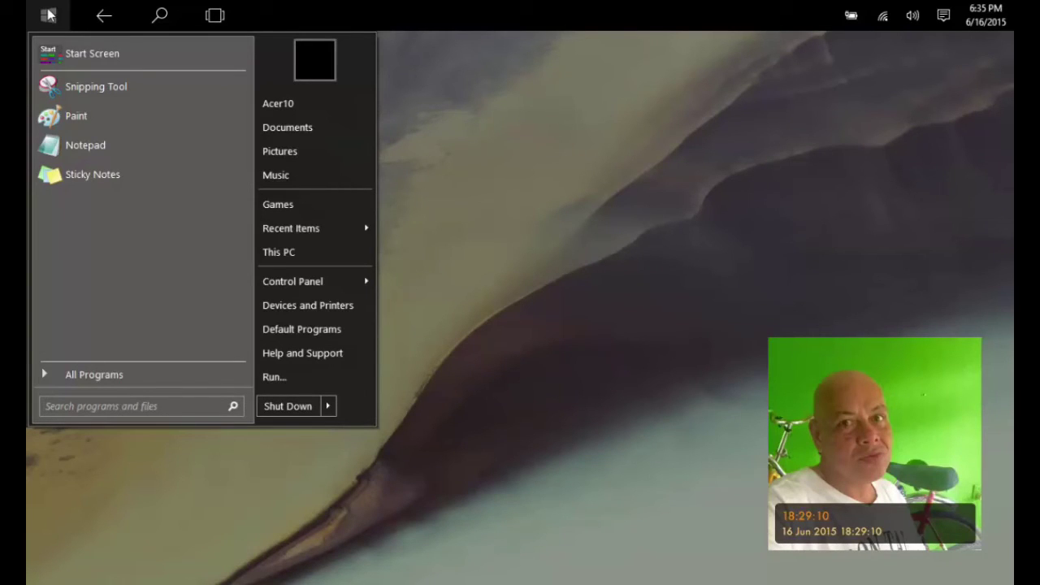
{"action": "left_click", "coordinate": [48, 15]}
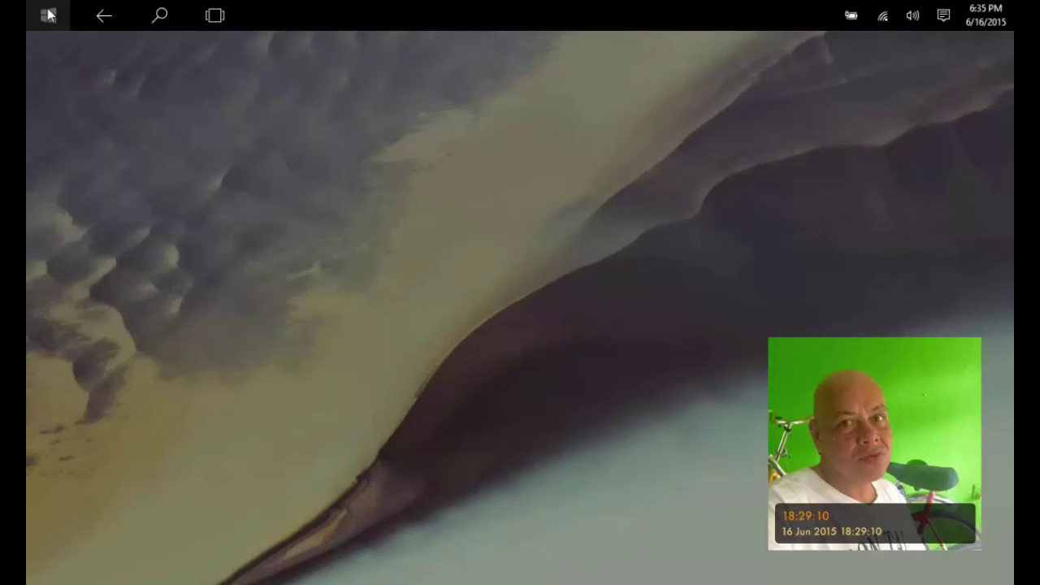
{"action": "left_click", "coordinate": [48, 15]}
{"action": "left_click", "coordinate": [48, 14]}
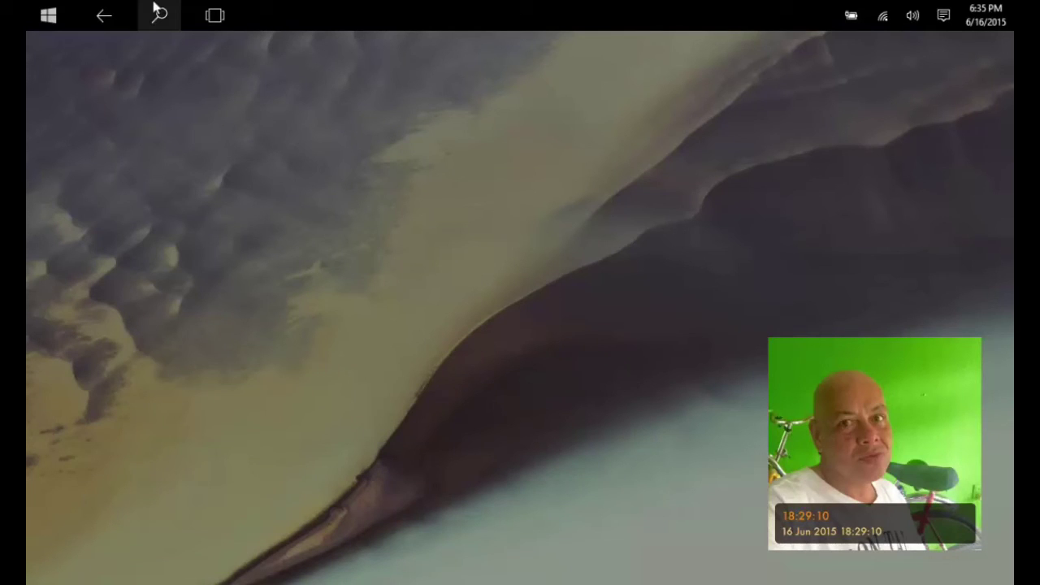
Step: Turn off tablet mode and dismiss the notifications
{"action": "left_click", "coordinate": [944, 16]}
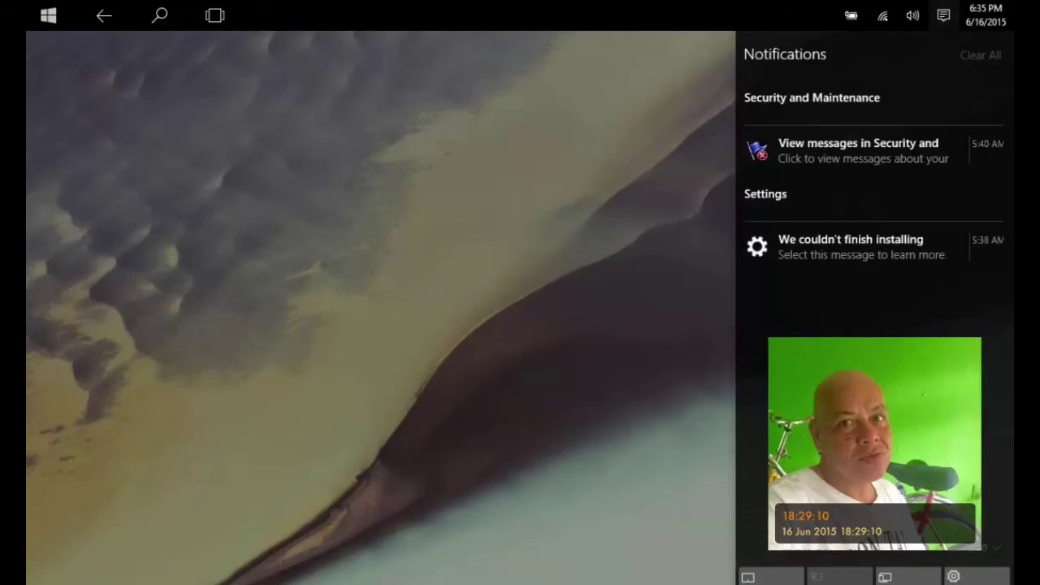
{"action": "left_click", "coordinate": [764, 577]}
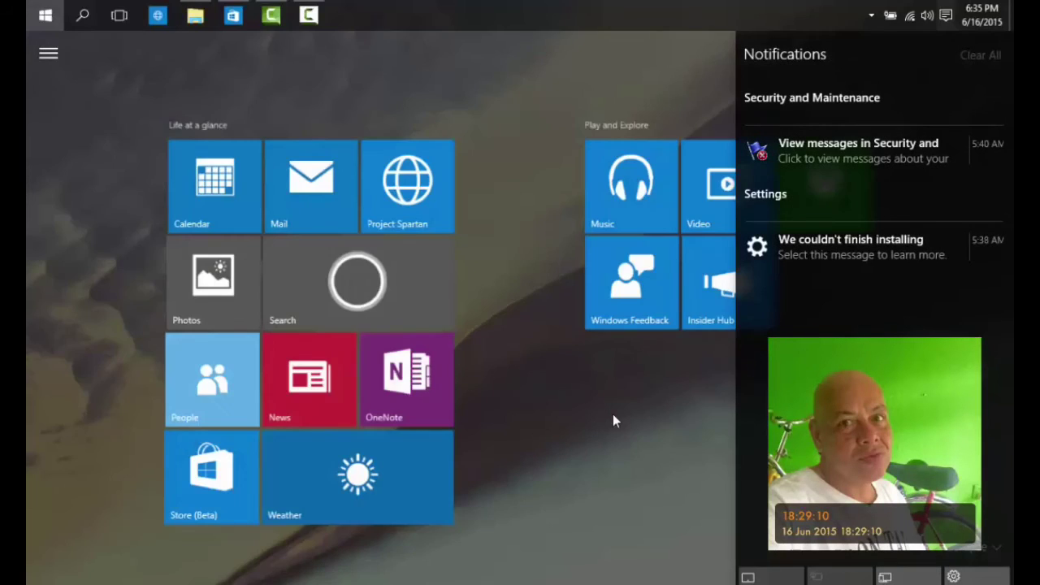
{"action": "left_click", "coordinate": [614, 420]}
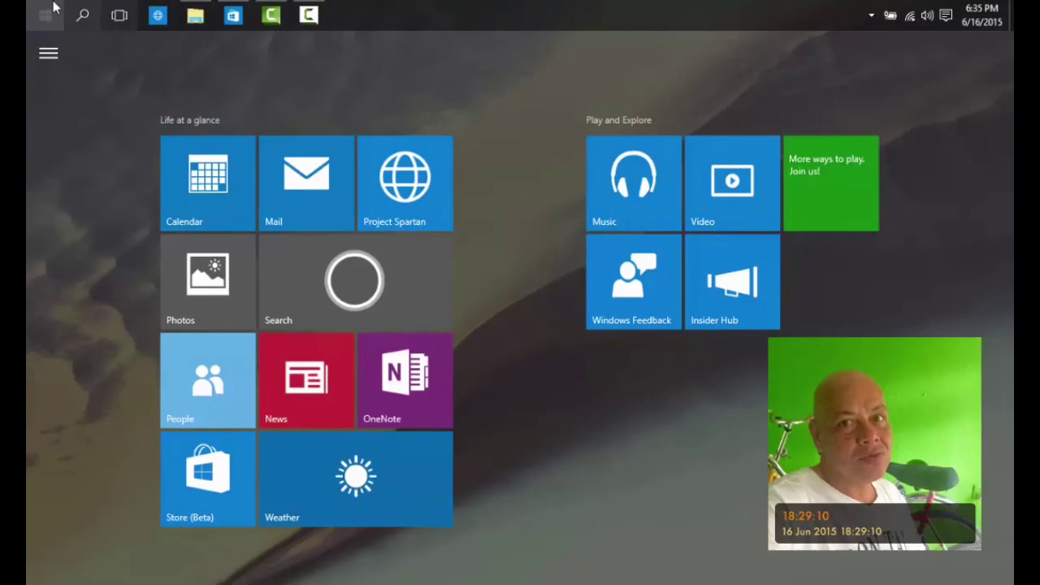
Step: Leave the Start screen for the desktop and show the classic Start menu, closing and reopening it
{"action": "left_click", "coordinate": [49, 11]}
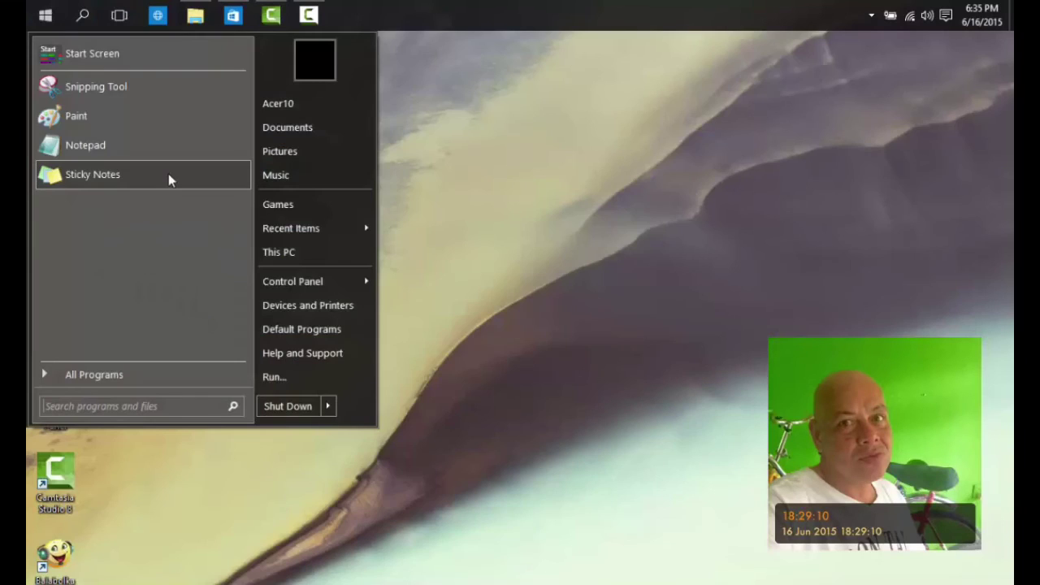
{"action": "left_click", "coordinate": [457, 334]}
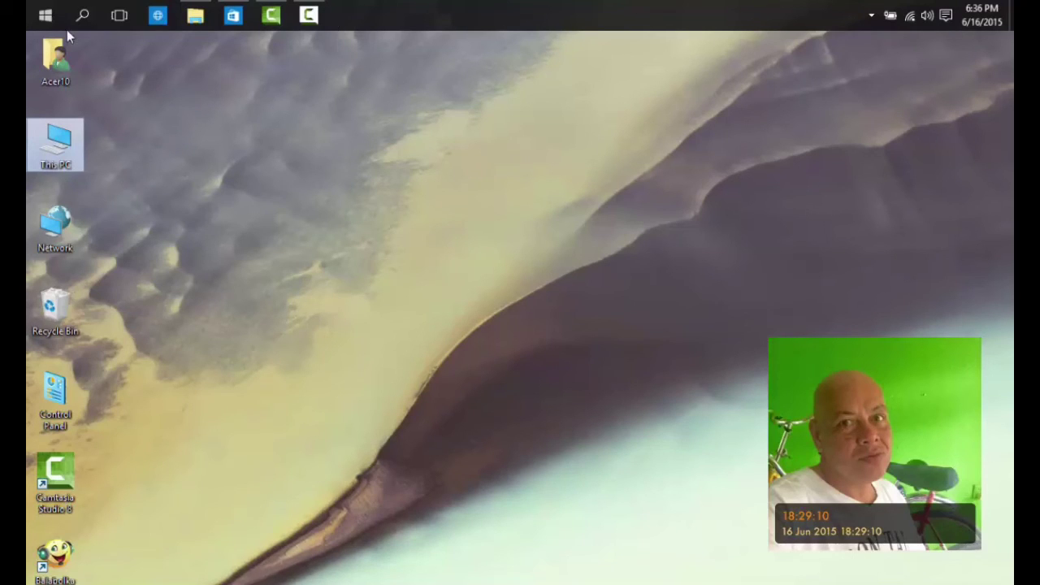
{"action": "left_click", "coordinate": [47, 15]}
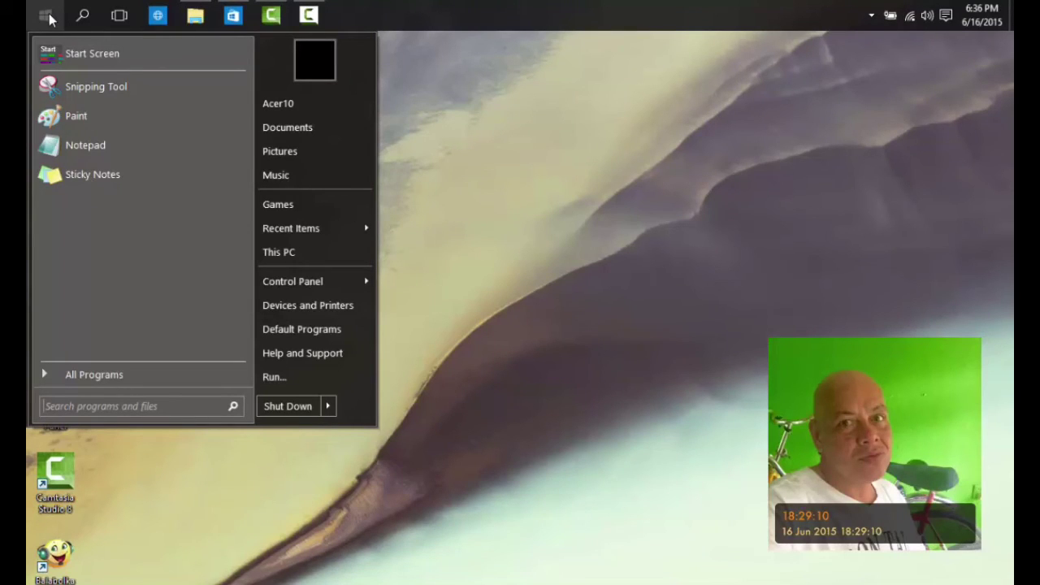
Step: Show the full program list in the classic Start menu and close the menu
{"action": "left_click", "coordinate": [166, 376]}
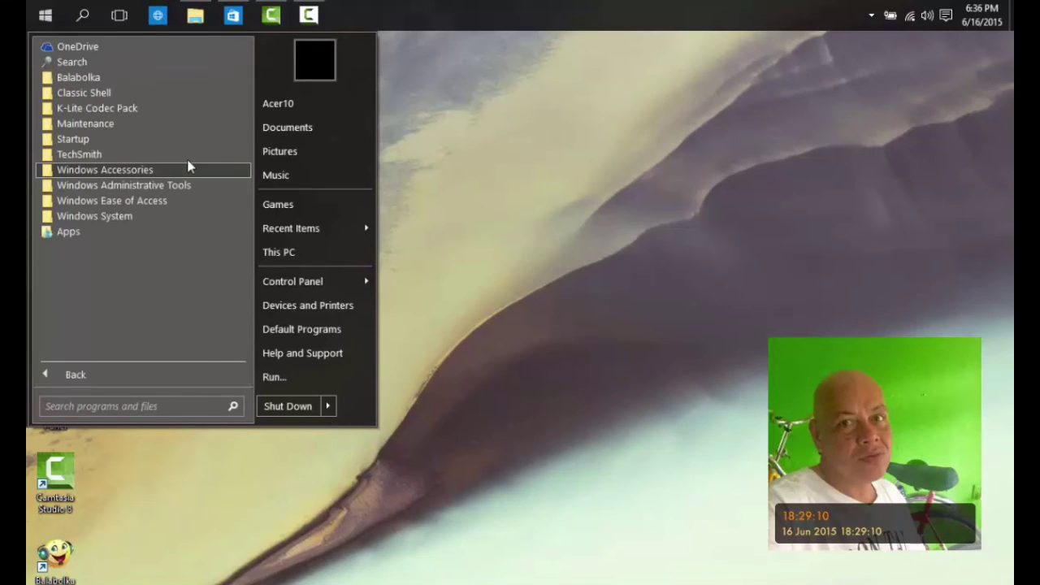
{"action": "left_click", "coordinate": [466, 173]}
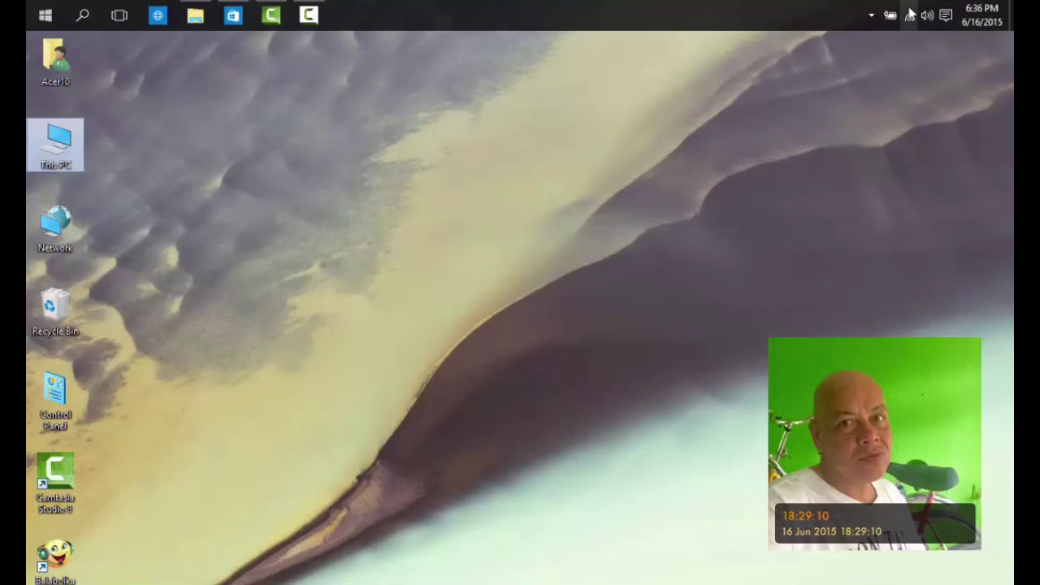
Step: View the notifications and quick actions, and briefly show the classic Start menu again before returning to the desktop
{"action": "left_click", "coordinate": [945, 16]}
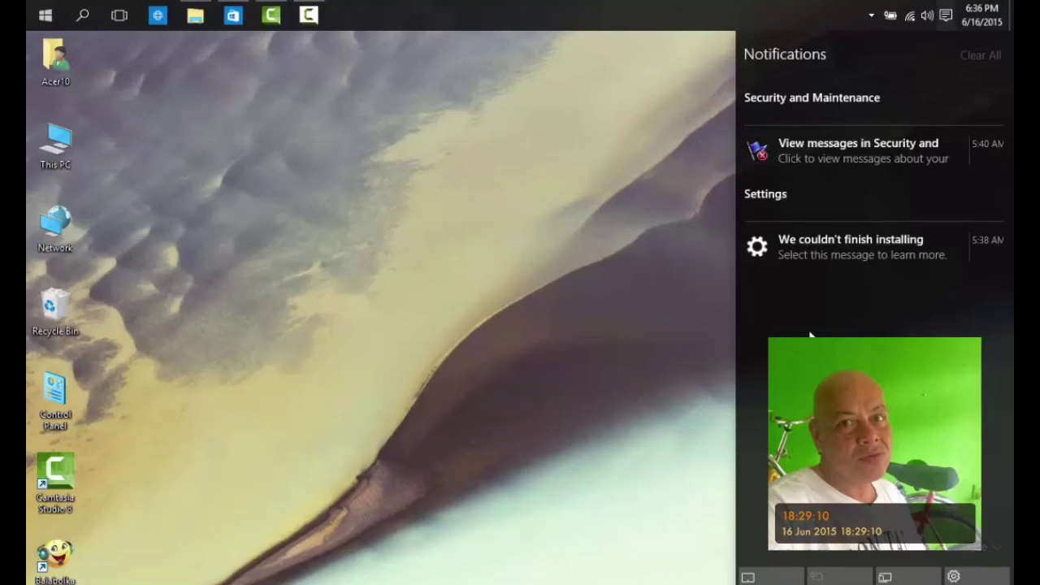
{"action": "left_click", "coordinate": [36, 10]}
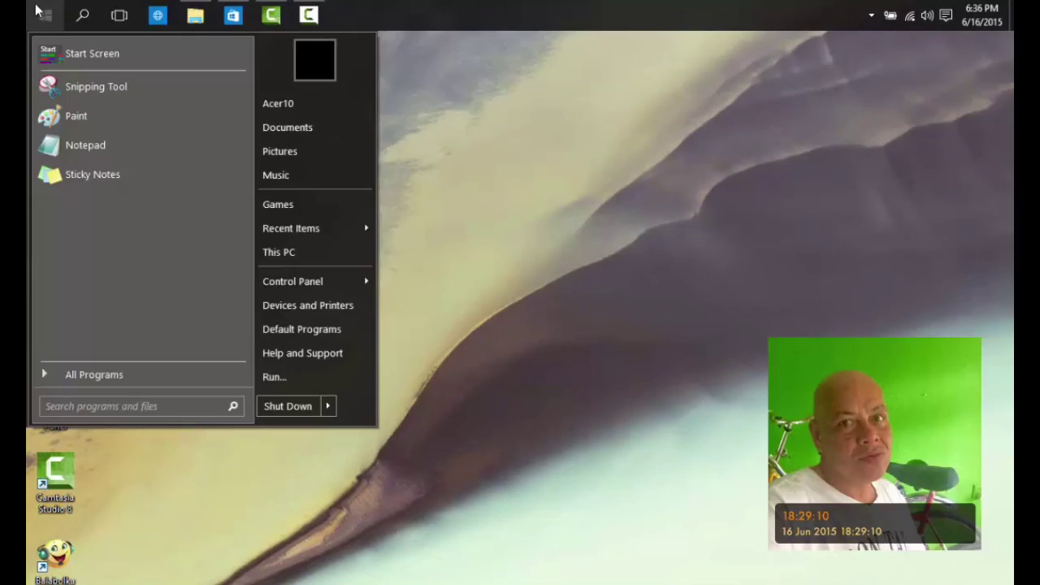
{"action": "left_click", "coordinate": [503, 410]}
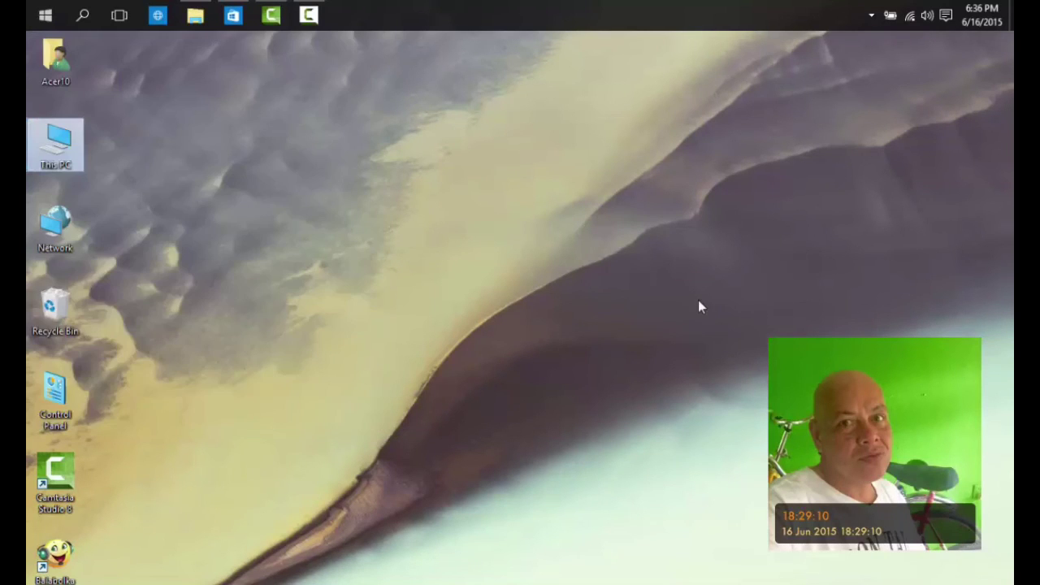
Step: Open the Settings app from the notification center's quick actions, view its categories, and close it
{"action": "left_click", "coordinate": [947, 16]}
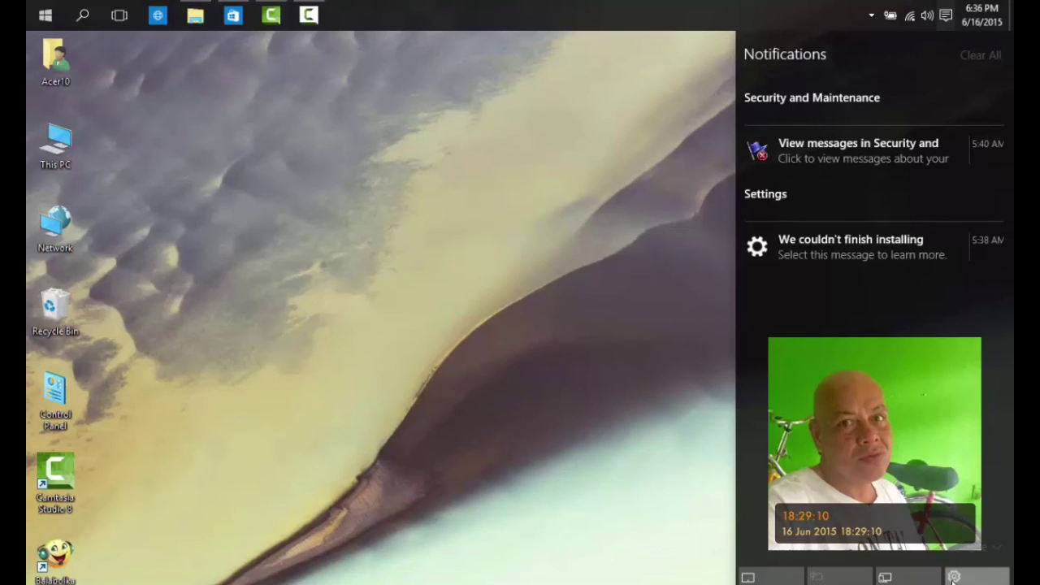
{"action": "left_click", "coordinate": [954, 578]}
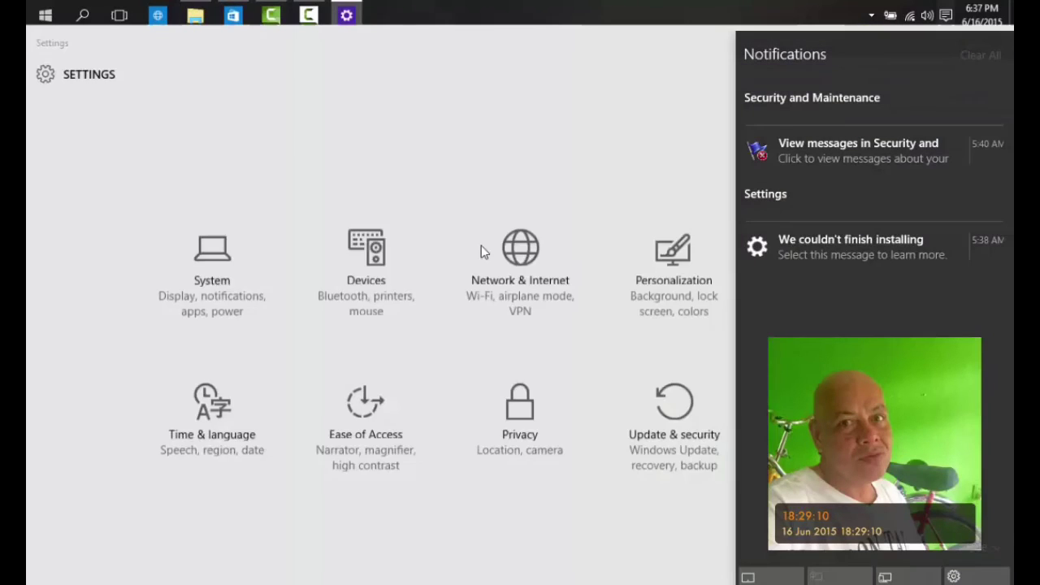
{"action": "left_click", "coordinate": [356, 140]}
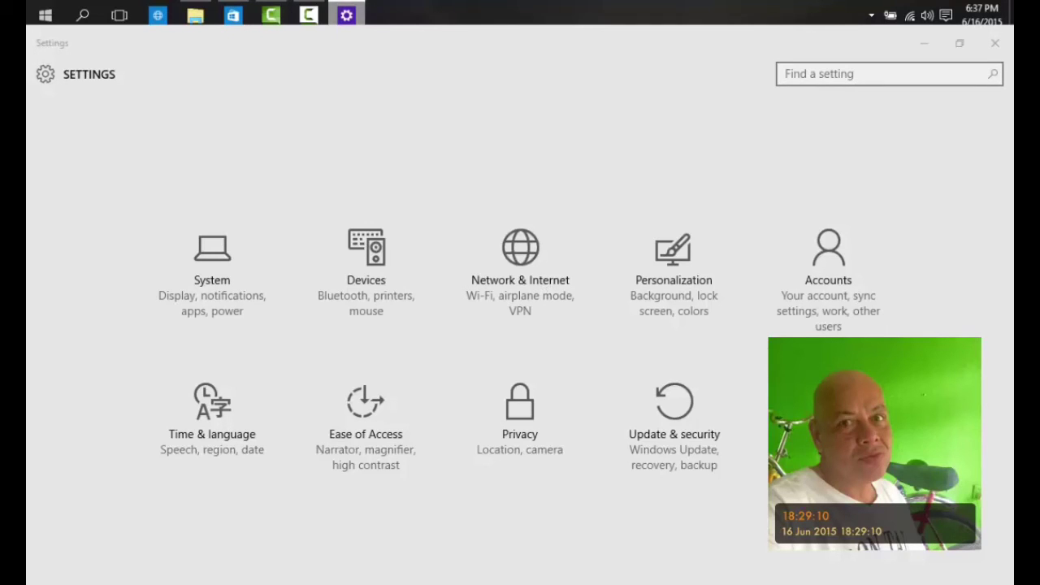
{"action": "left_click", "coordinate": [998, 49]}
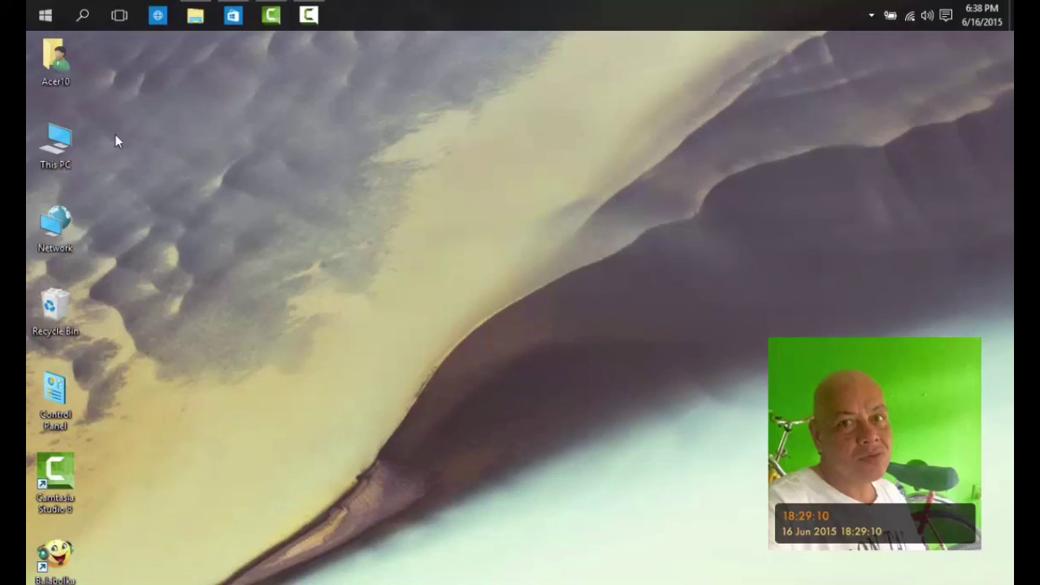
Step: Show the classic Start menu once more, close it, and bring up the Camtasia recorder window
{"action": "left_click", "coordinate": [45, 16]}
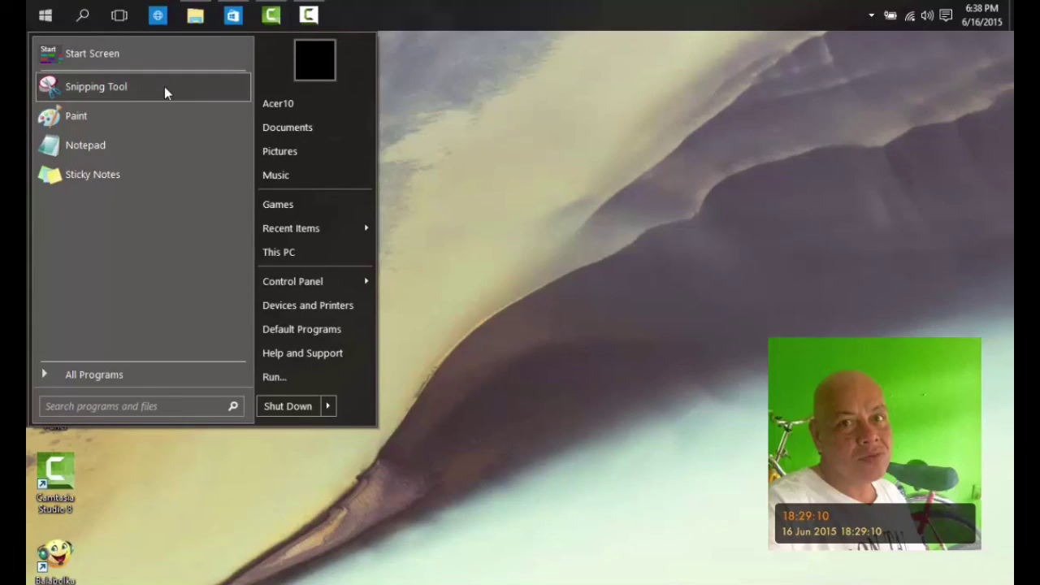
{"action": "left_click", "coordinate": [435, 365]}
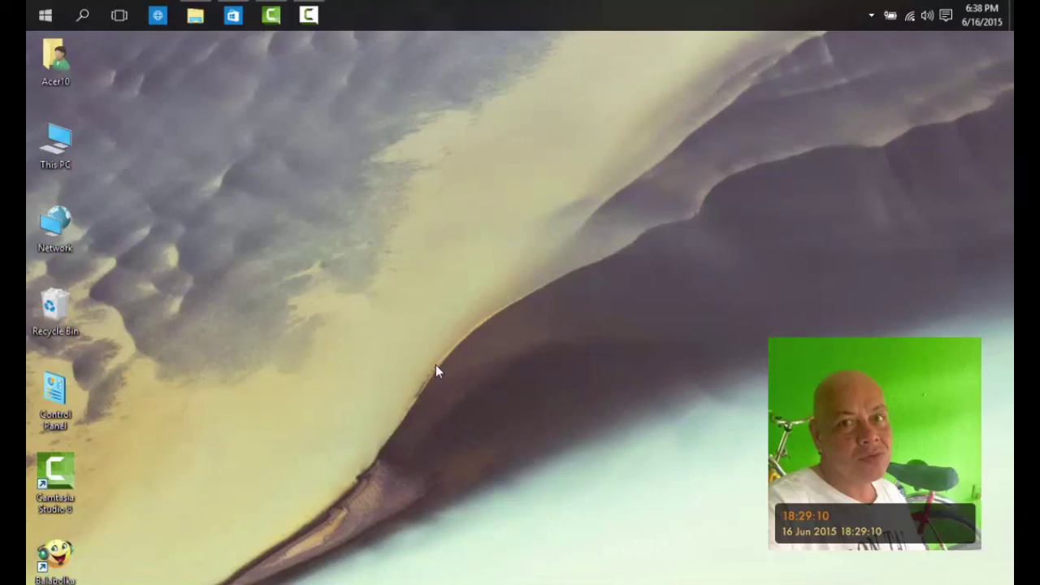
{"action": "left_click", "coordinate": [309, 17]}
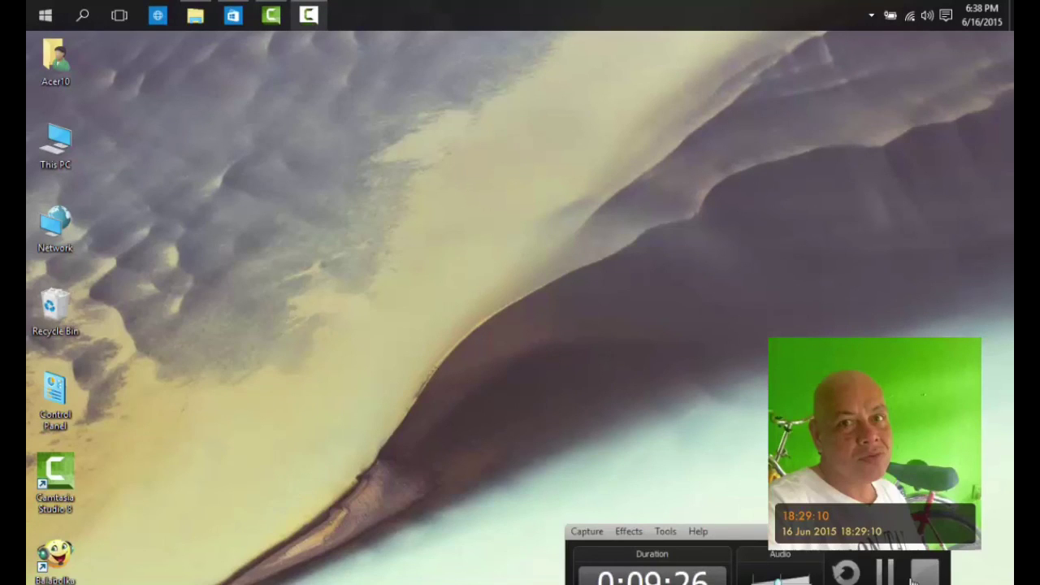